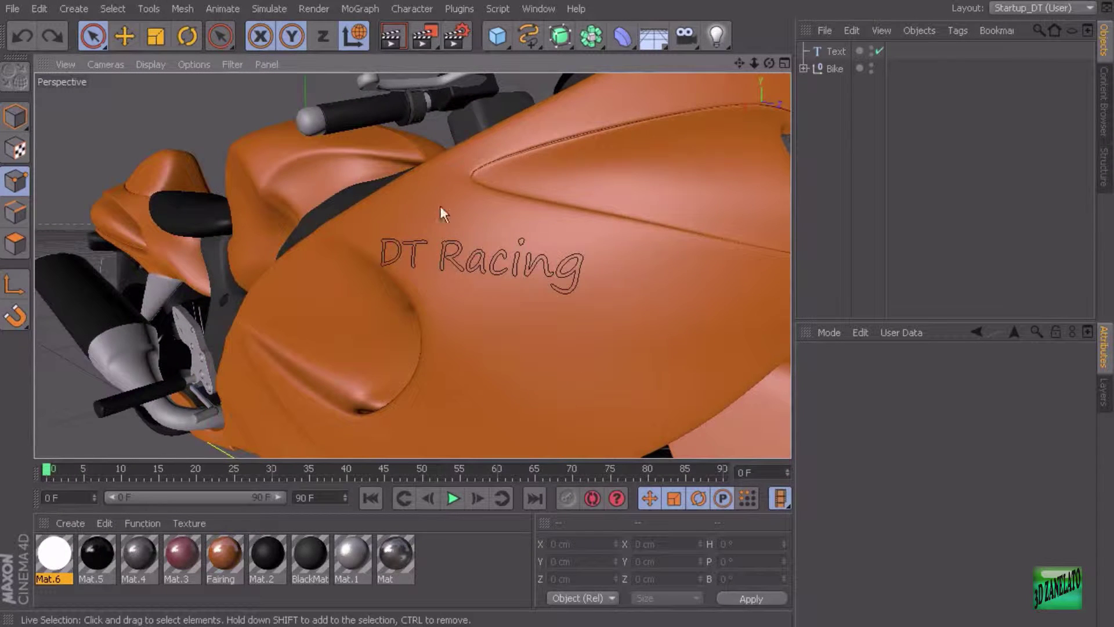
- Convert the DT Racing text object on the fairing into an editable spline
{"action": "left_click_drag", "start_coordinate": [555, 305], "coordinate": [234, 224], "text": "alt"}
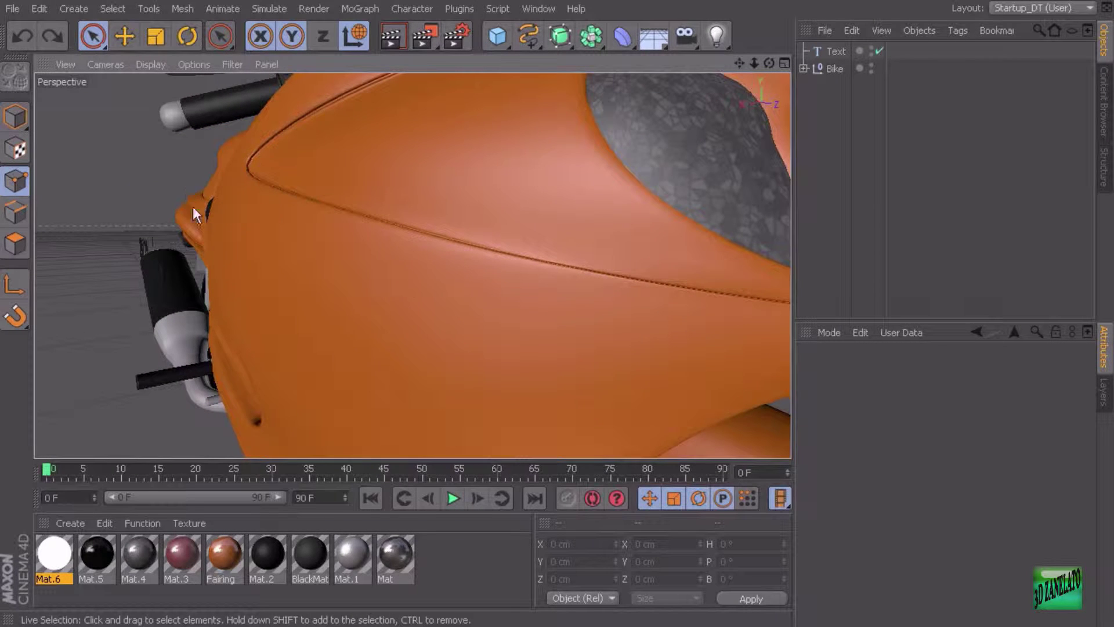
{"action": "left_click_drag", "start_coordinate": [289, 320], "coordinate": [413, 245], "text": "alt"}
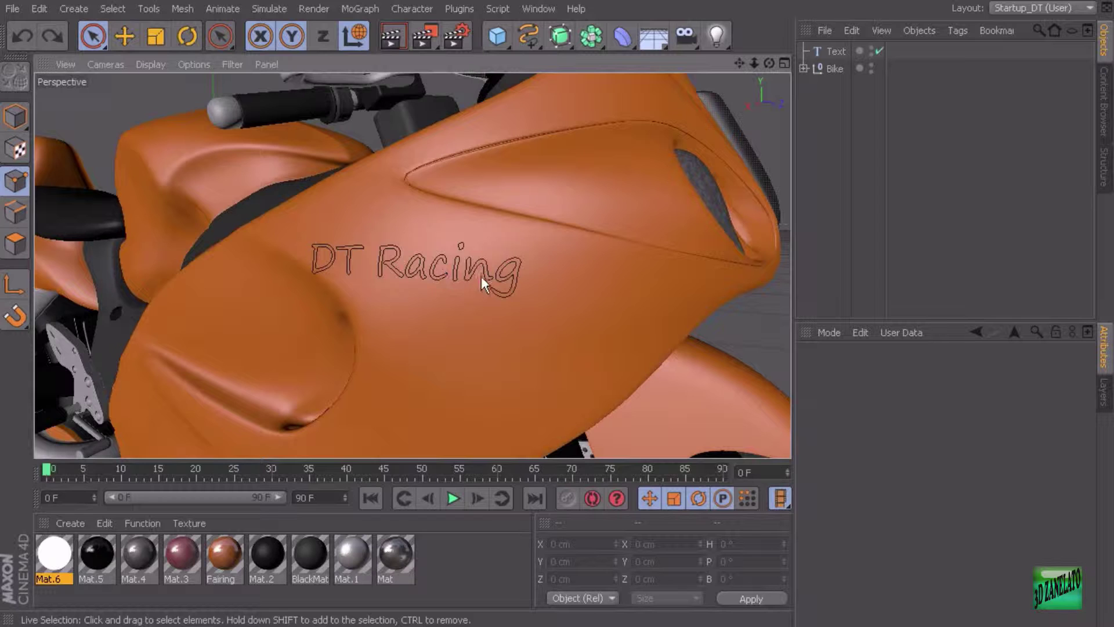
{"action": "left_click_drag", "start_coordinate": [482, 276], "coordinate": [535, 266], "text": "alt"}
{"action": "left_click", "coordinate": [836, 51]}
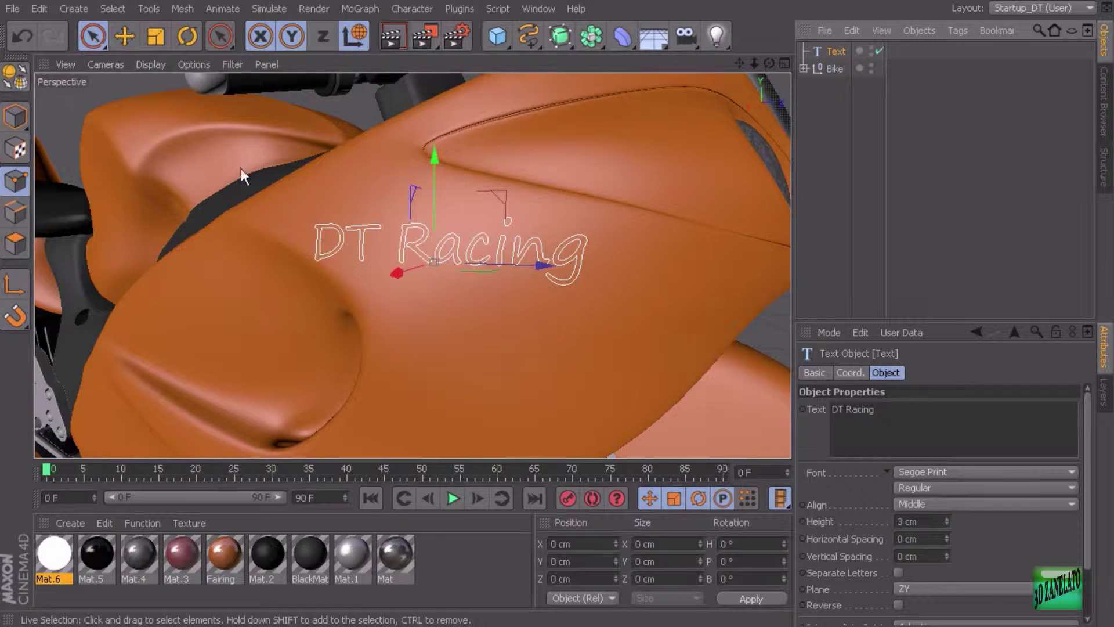
{"action": "left_click", "coordinate": [16, 84]}
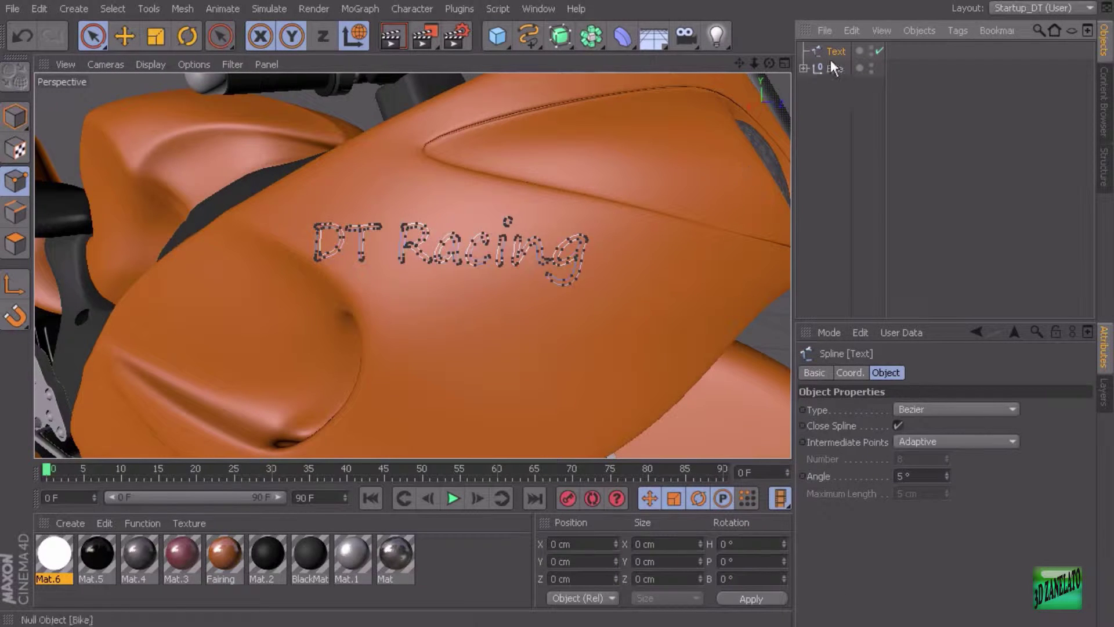
- Activate the spline Project tool for the DT Racing text spline
{"action": "mouse_move", "coordinate": [638, 248]}
{"action": "left_mouse_down", "text": "alt"}
{"action": "mouse_move", "coordinate": [611, 243]}
{"action": "mouse_move", "coordinate": [628, 254]}
{"action": "left_mouse_up", "text": "alt"}
{"action": "left_click_drag", "start_coordinate": [419, 237], "coordinate": [448, 237], "text": "alt"}
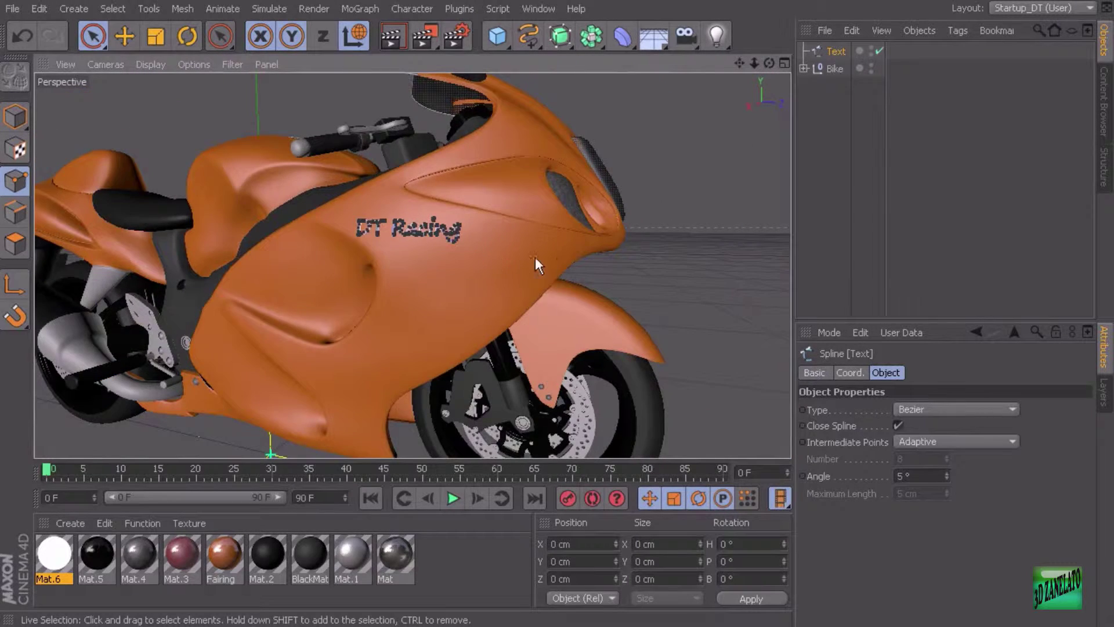
{"action": "left_click_drag", "start_coordinate": [535, 256], "coordinate": [350, 223], "text": "alt"}
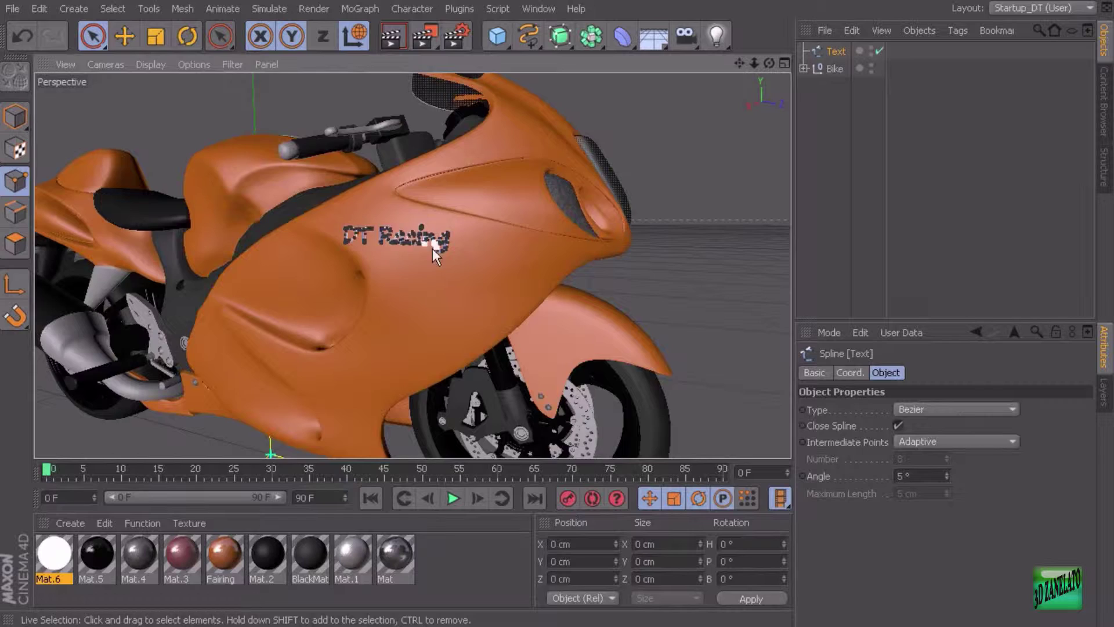
{"action": "left_click_drag", "start_coordinate": [432, 248], "coordinate": [259, 297], "text": "alt"}
{"action": "left_click_drag", "start_coordinate": [416, 287], "coordinate": [640, 198], "text": "alt"}
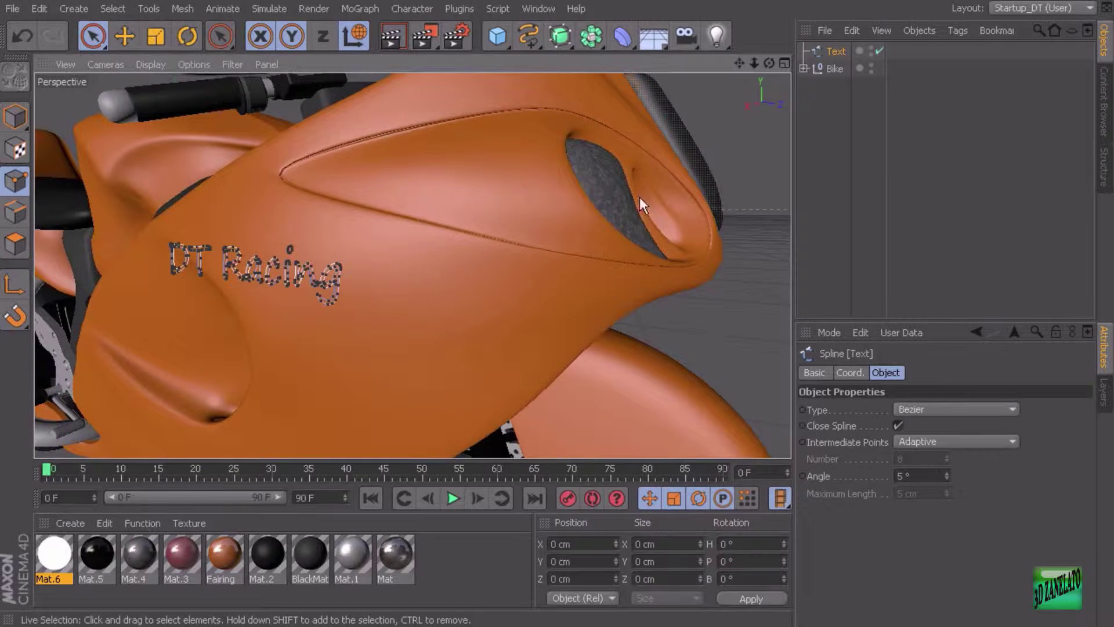
{"action": "right_click", "coordinate": [717, 93]}
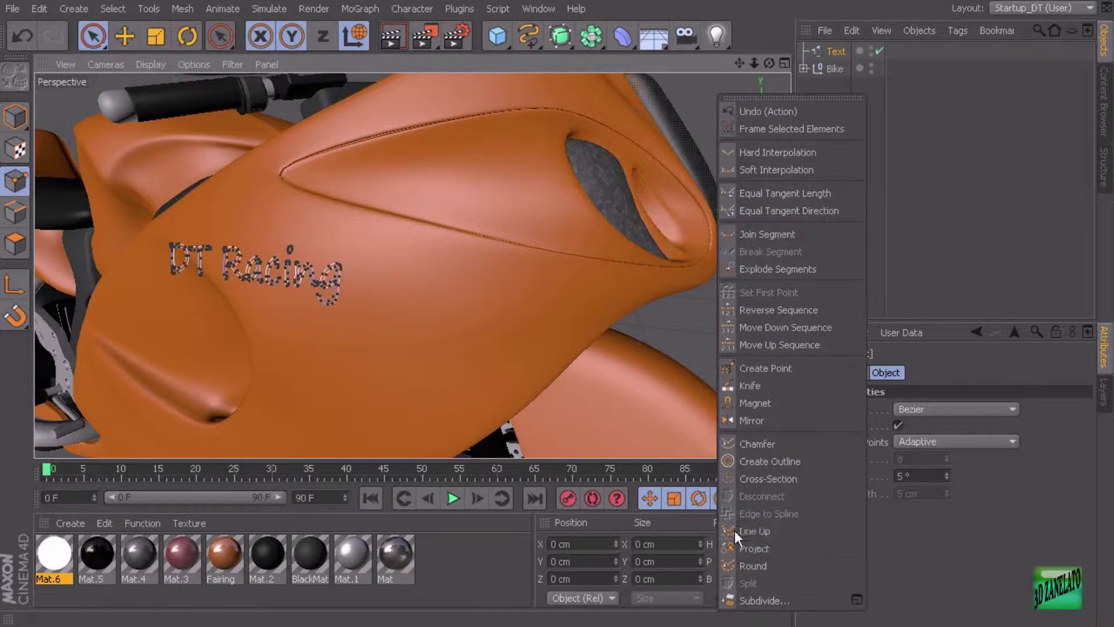
{"action": "left_click", "coordinate": [182, 8]}
{"action": "left_click", "coordinate": [183, 8]}
{"action": "mouse_move", "coordinate": [208, 116]}
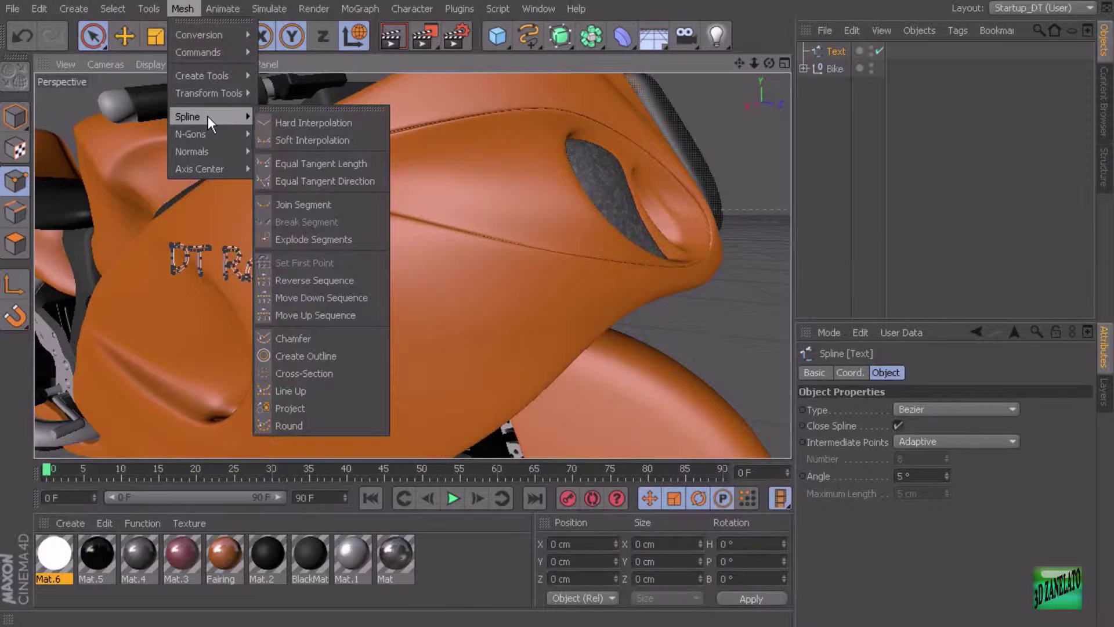
{"action": "left_click", "coordinate": [324, 407]}
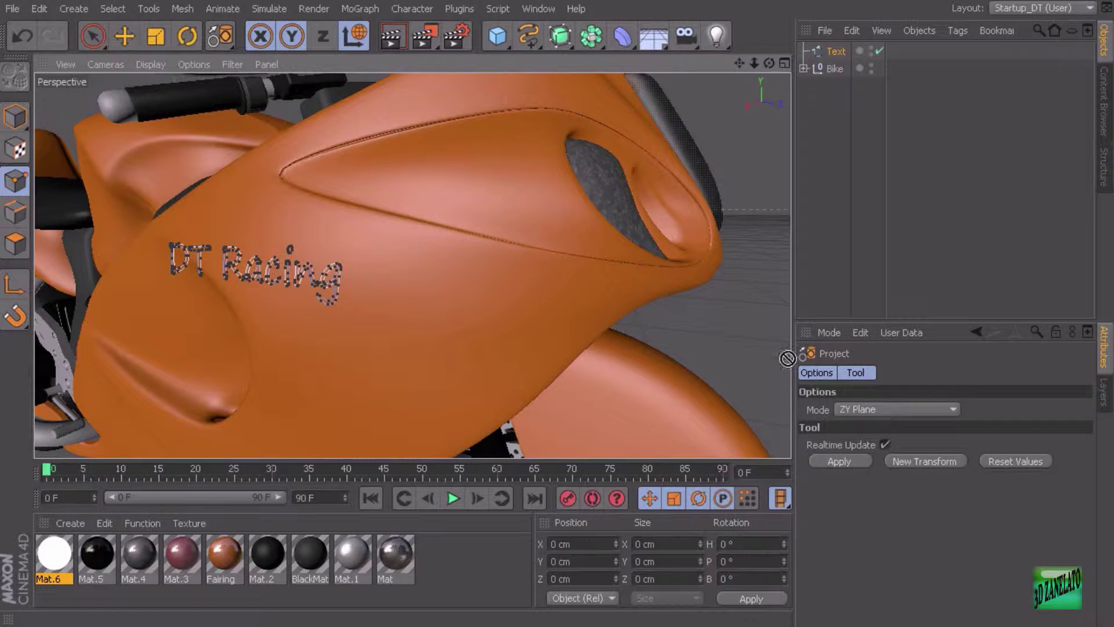
- Examine the lettering's position on the bike's fairing from several angles and review the available projection modes
{"action": "scroll", "coordinate": [720, 341], "scroll_direction": "down", "scroll_amount": 5}
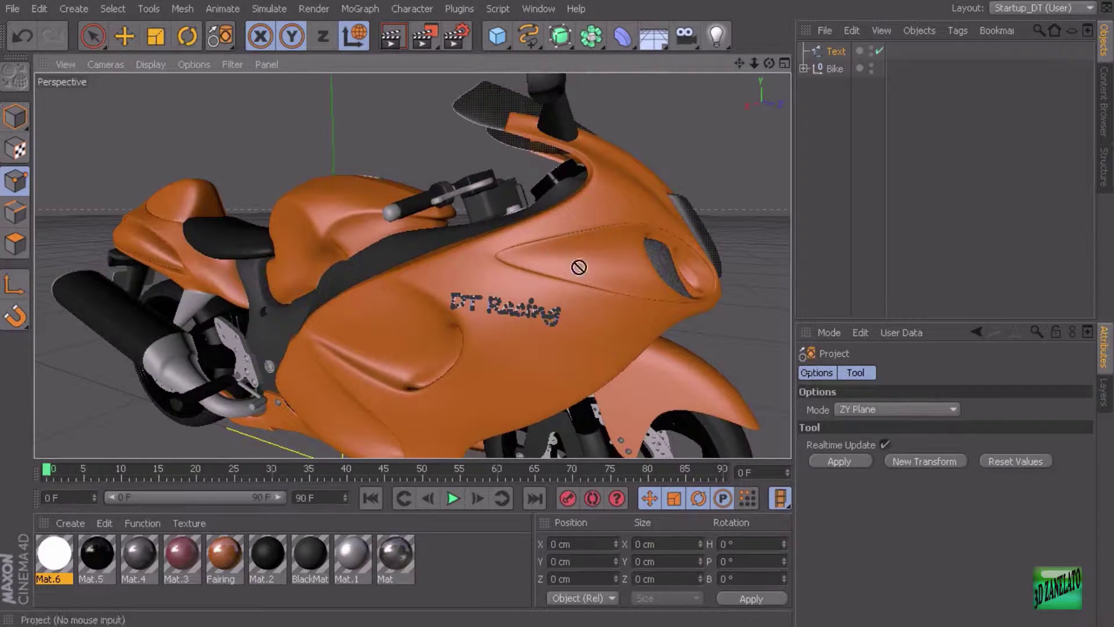
{"action": "scroll", "coordinate": [577, 264], "scroll_direction": "down", "scroll_amount": 5}
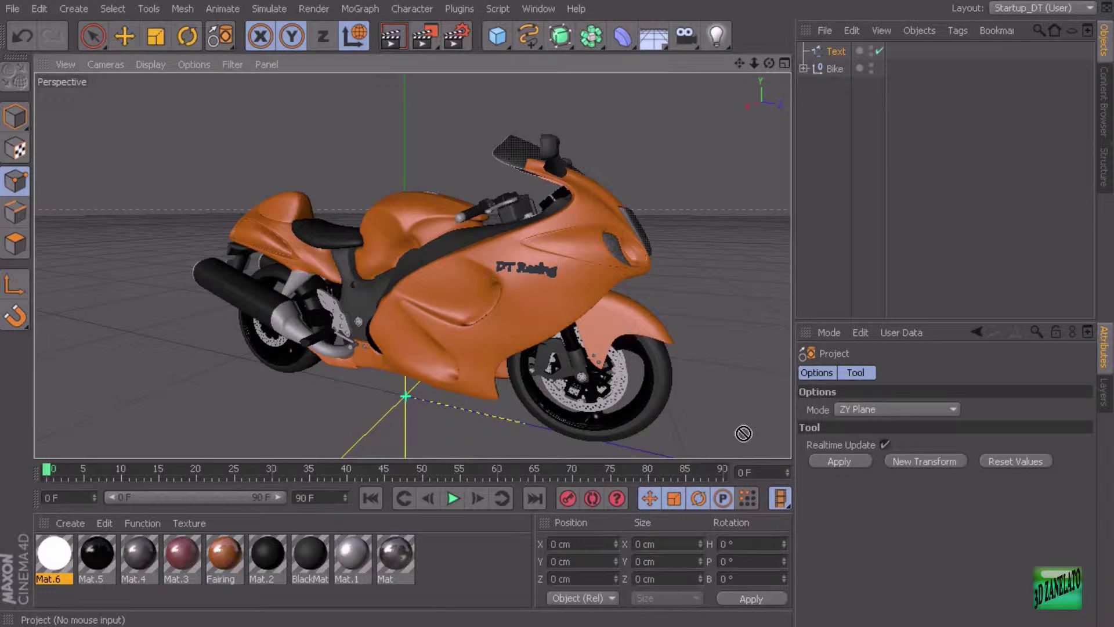
{"action": "scroll", "coordinate": [540, 229], "scroll_direction": "up", "scroll_amount": 6}
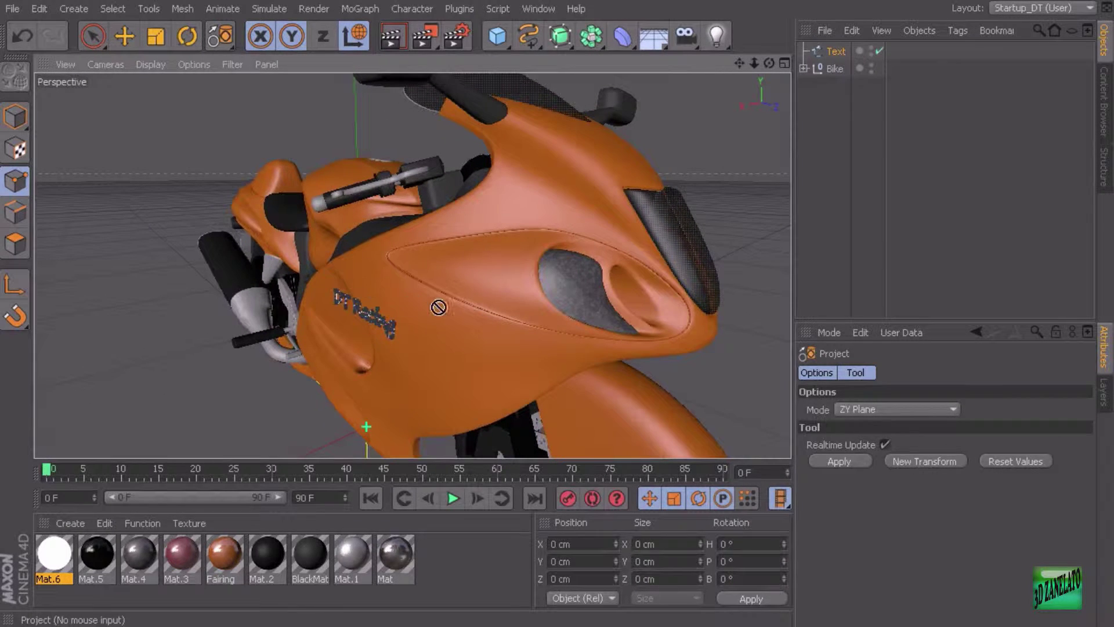
{"action": "scroll", "coordinate": [528, 319], "scroll_direction": "down", "scroll_amount": 3}
{"action": "middle_click_drag", "start_coordinate": [571, 311], "coordinate": [529, 304], "text": "alt"}
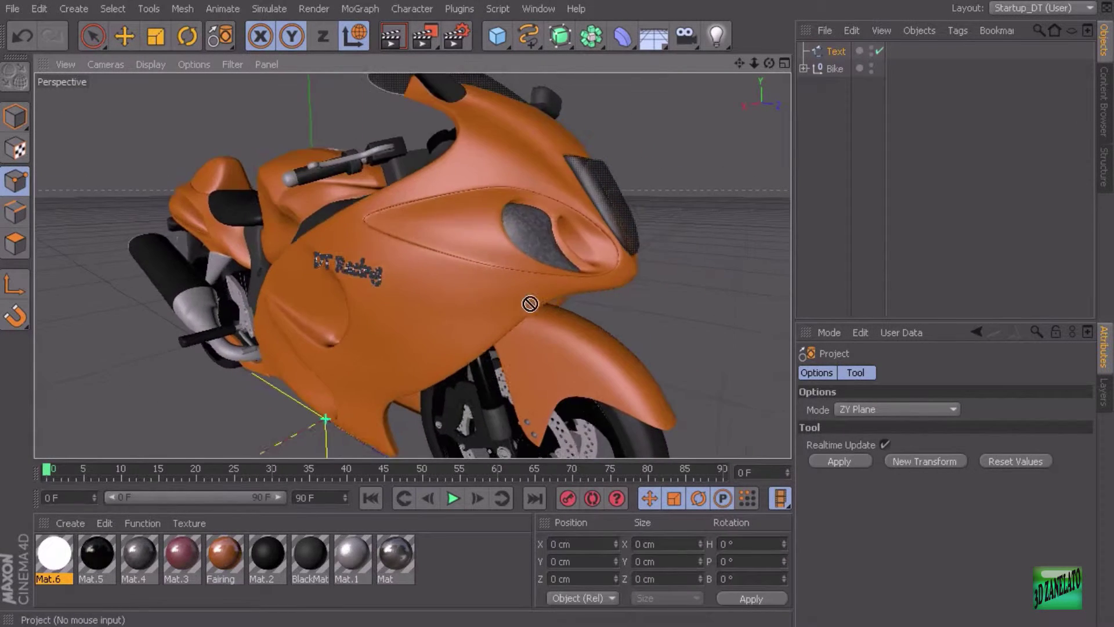
{"action": "left_click_drag", "start_coordinate": [529, 303], "coordinate": [557, 304], "text": "alt"}
{"action": "scroll", "coordinate": [557, 303], "scroll_direction": "up", "scroll_amount": 3}
{"action": "left_click", "coordinate": [917, 408]}
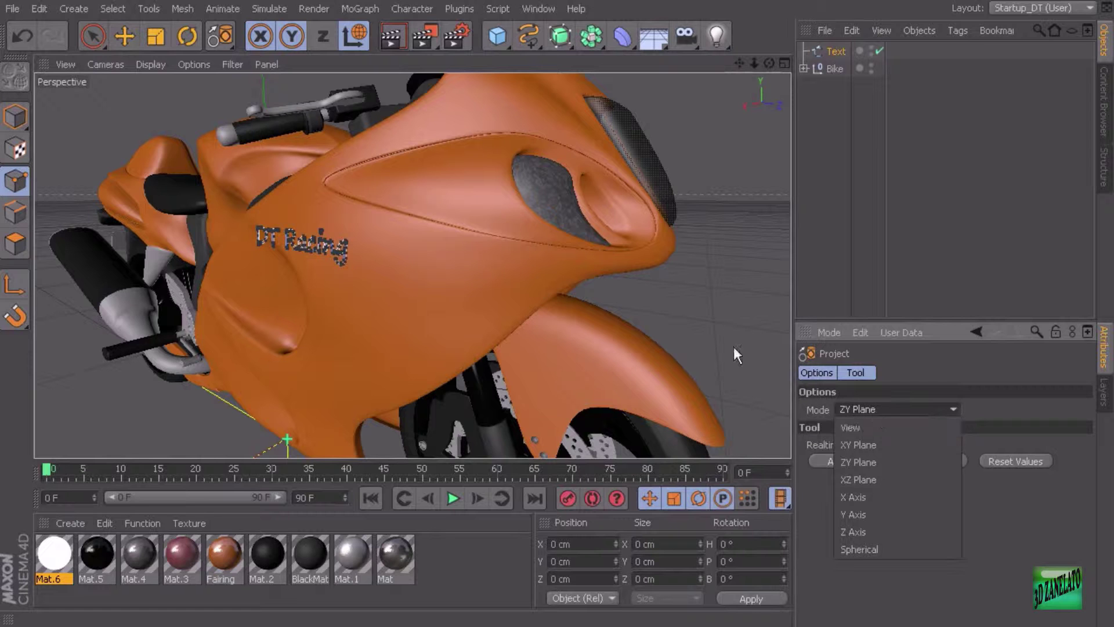
{"action": "left_click", "coordinate": [462, 253]}
- Project the text spline onto the curved fairing using the ZY Plane mode
{"action": "left_click_drag", "start_coordinate": [510, 272], "coordinate": [484, 283], "text": "alt"}
{"action": "left_click_drag", "start_coordinate": [415, 248], "coordinate": [568, 313], "text": "alt"}
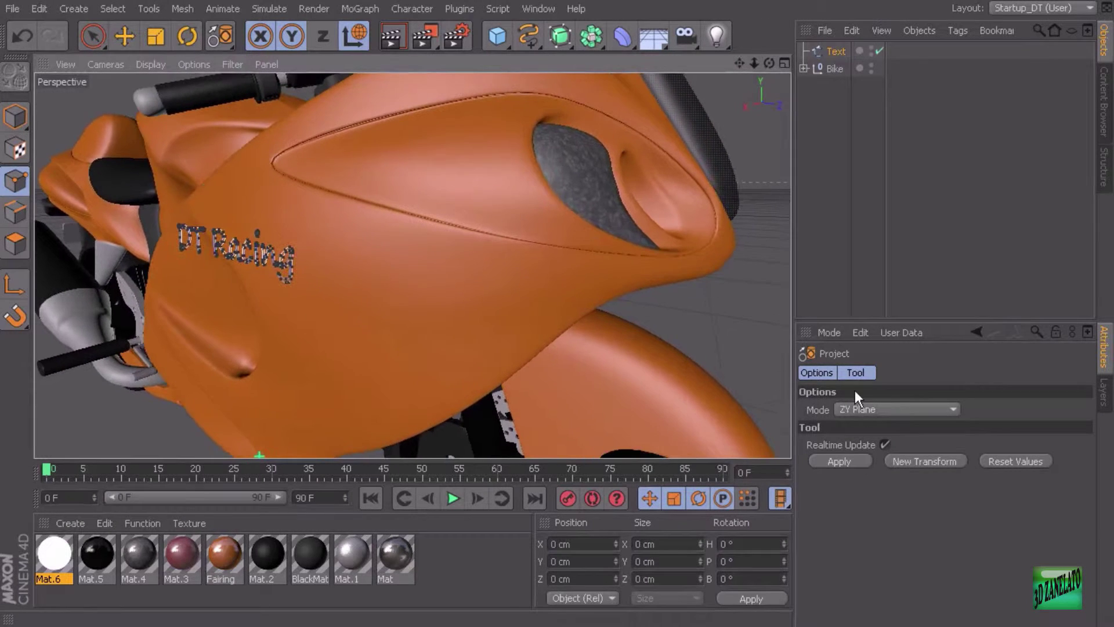
{"action": "left_click_drag", "start_coordinate": [559, 268], "coordinate": [609, 282], "text": "alt"}
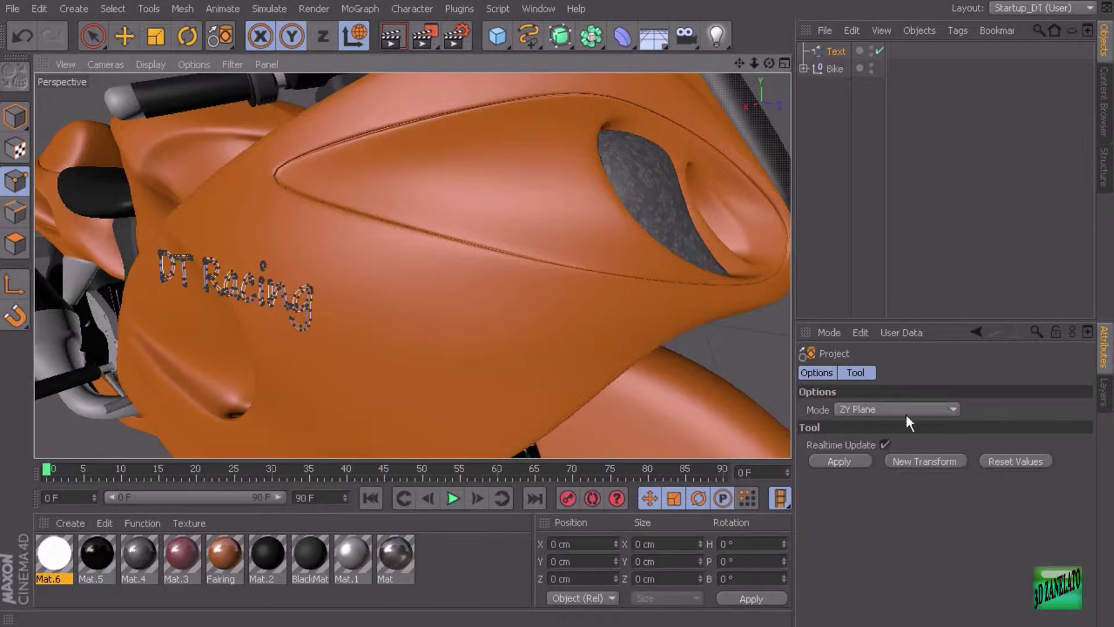
{"action": "left_click_drag", "start_coordinate": [586, 348], "coordinate": [511, 314], "text": "alt"}
{"action": "left_click", "coordinate": [839, 461]}
{"action": "scroll", "coordinate": [511, 314], "scroll_direction": "up", "scroll_amount": 4}
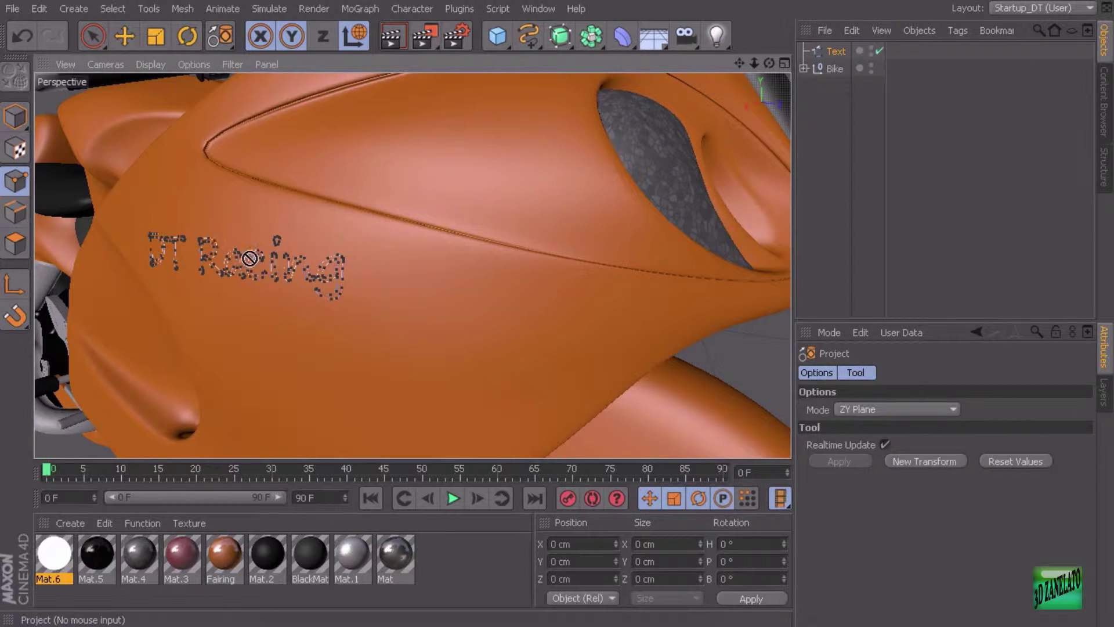
{"action": "scroll", "coordinate": [226, 254], "scroll_direction": "up", "scroll_amount": 5}
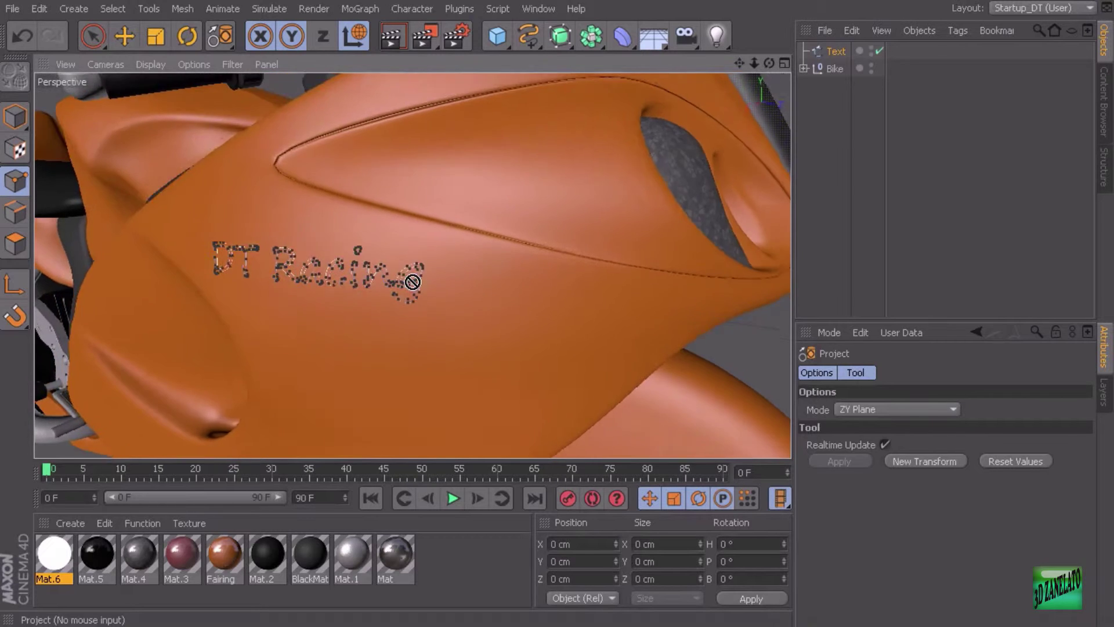
{"action": "scroll", "coordinate": [394, 297], "scroll_direction": "down", "scroll_amount": 5}
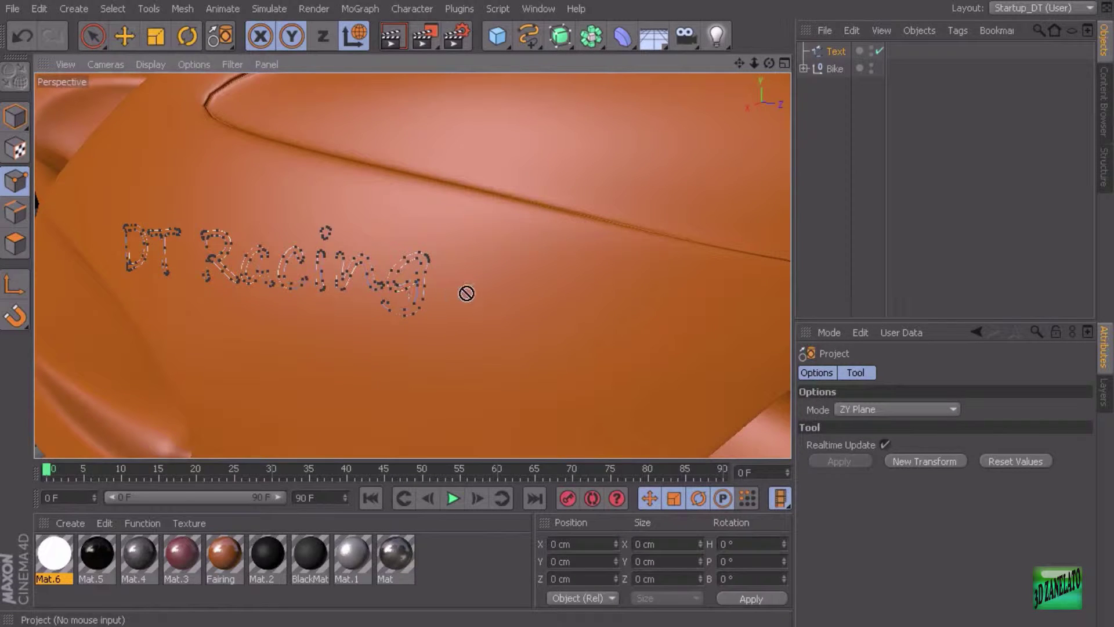
- Switch to Model mode, add an Extrude NURBS object and make the Text spline its child
{"action": "left_click", "coordinate": [14, 117]}
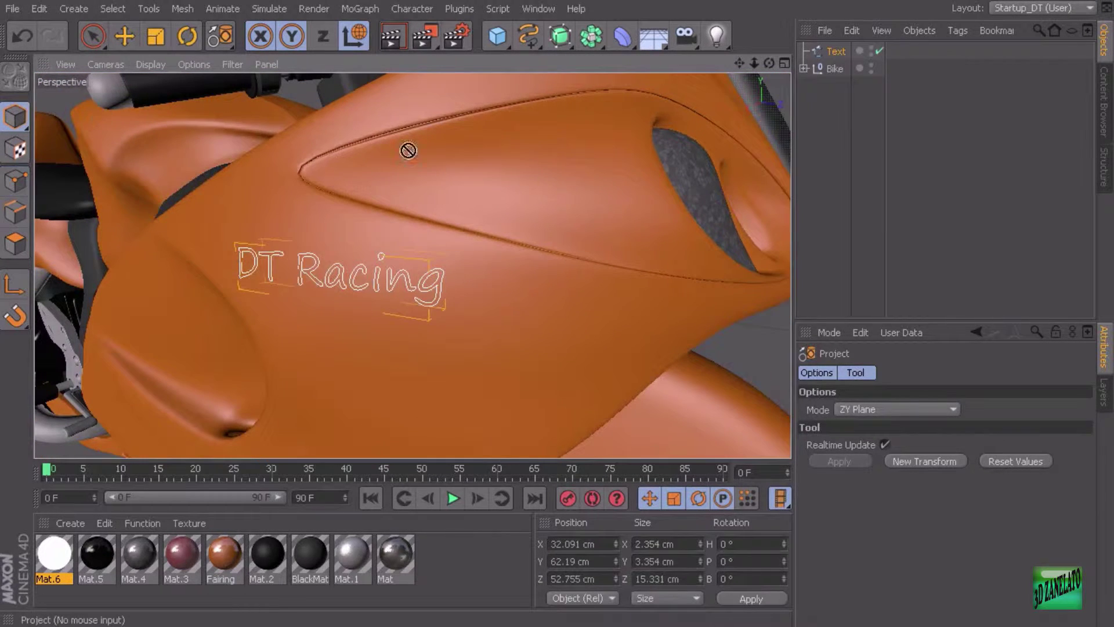
{"action": "left_click_drag", "start_coordinate": [408, 149], "coordinate": [500, 248], "text": "alt"}
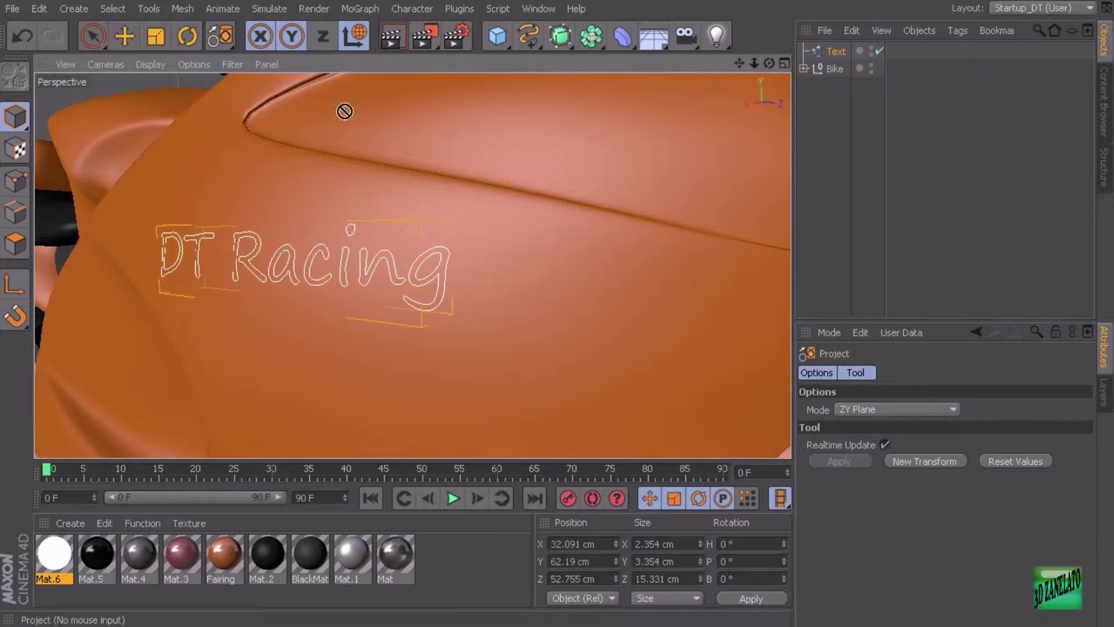
{"action": "left_click", "coordinate": [558, 37]}
{"action": "left_click", "coordinate": [703, 57]}
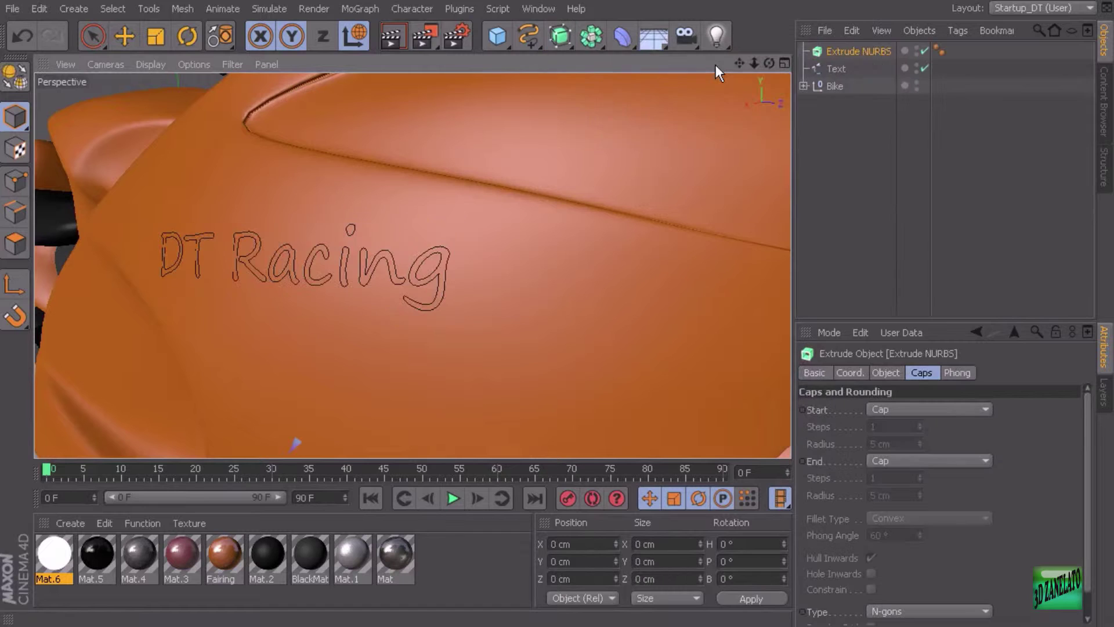
{"action": "left_click_drag", "start_coordinate": [831, 64], "coordinate": [854, 51]}
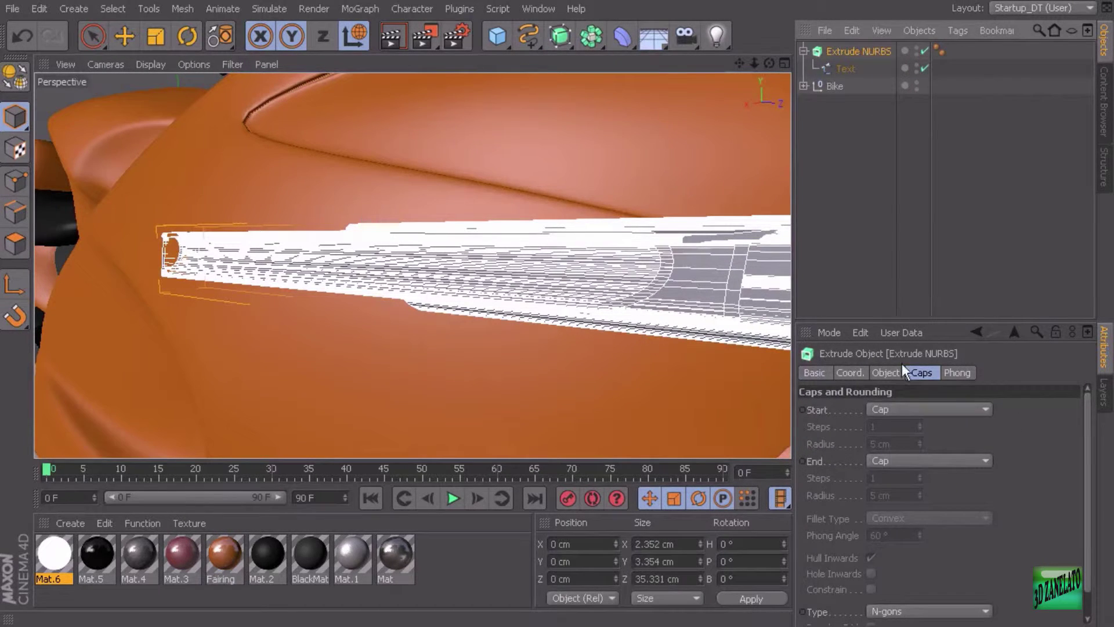
- Set the lettering's extrusion movement to 0.2 cm in X and 0 cm in Z
{"action": "left_click", "coordinate": [885, 373]}
{"action": "type", "text": "0"}
{"action": "key", "text": "Return"}
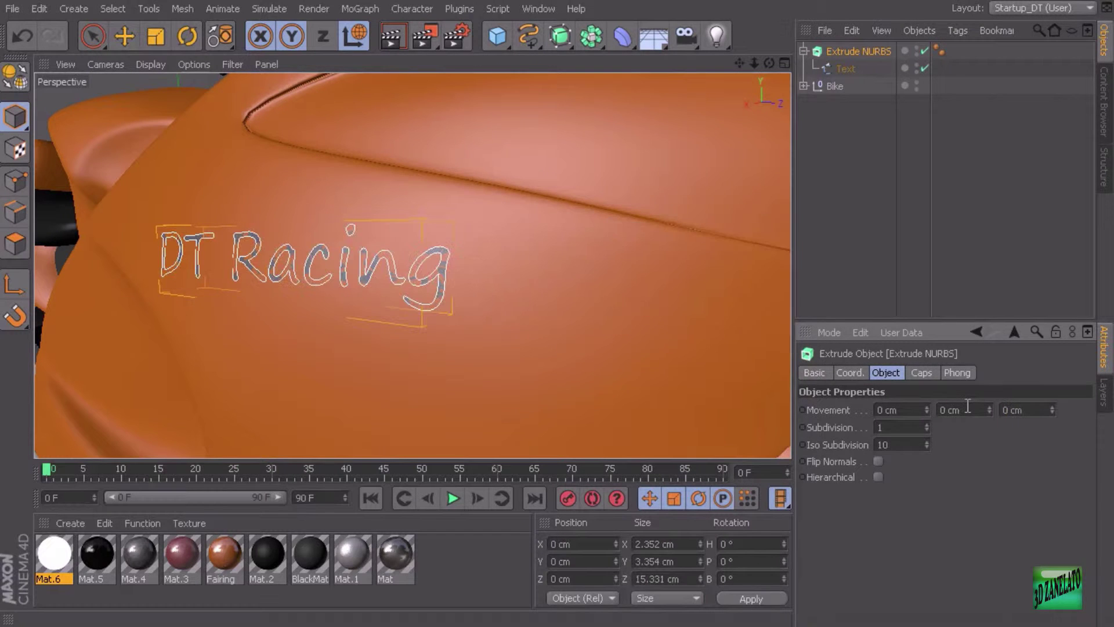
{"action": "left_click", "coordinate": [927, 407]}
{"action": "left_click", "coordinate": [928, 406]}
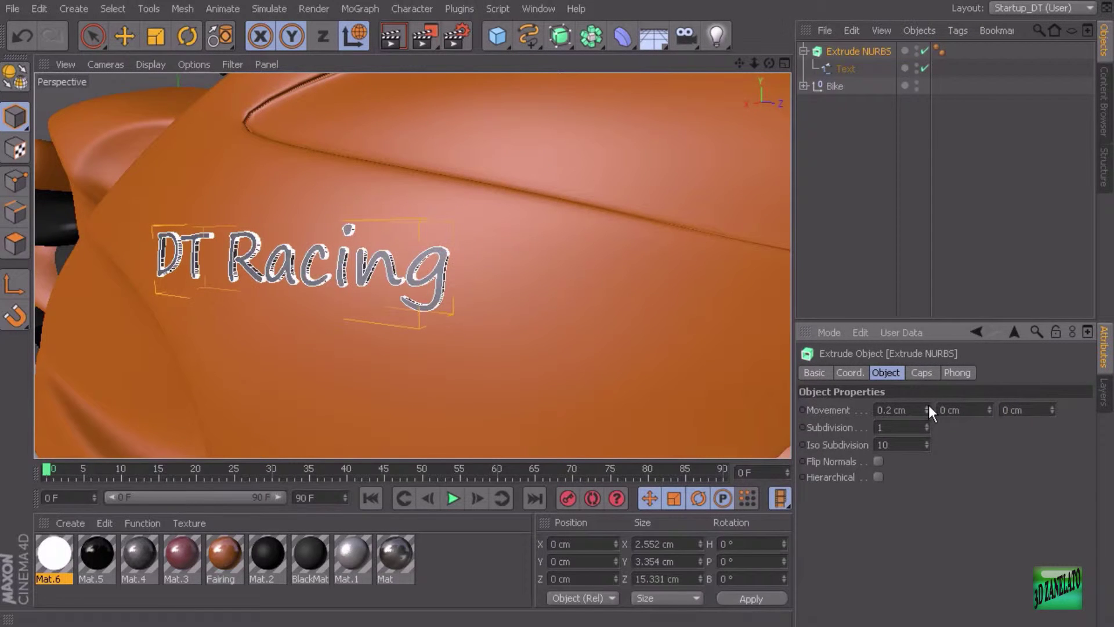
- Set the extruded text's end cap to Fillet Cap with a radius of 0.01 cm
{"action": "mouse_move", "coordinate": [645, 288]}
{"action": "left_mouse_down", "text": "alt"}
{"action": "mouse_move", "coordinate": [621, 286]}
{"action": "mouse_move", "coordinate": [644, 285]}
{"action": "left_mouse_up", "text": "alt"}
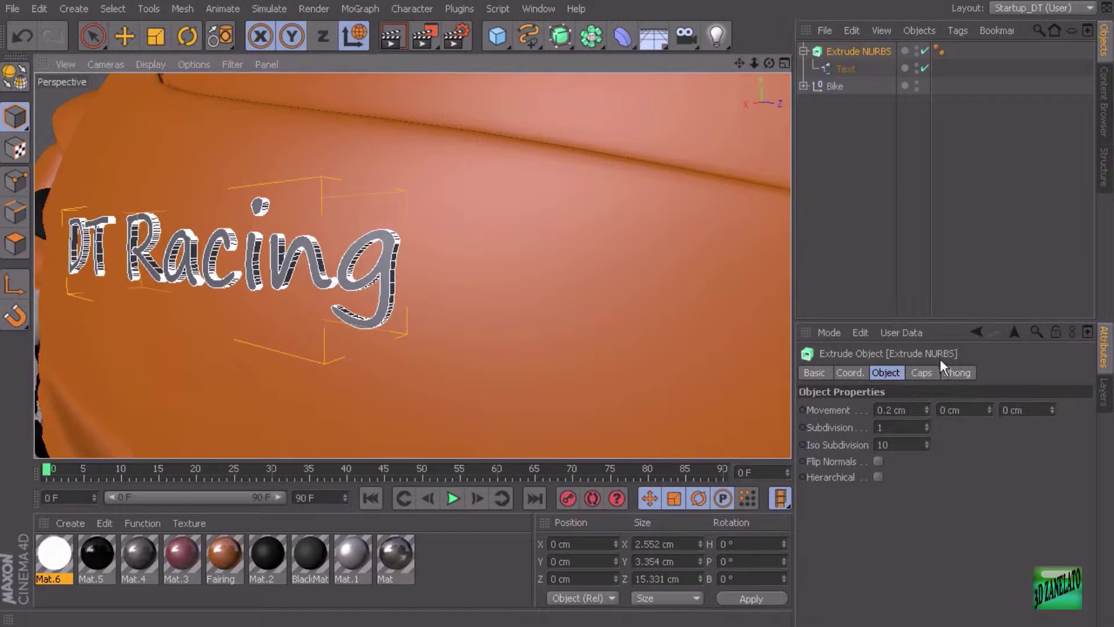
{"action": "left_click", "coordinate": [928, 372]}
{"action": "left_click", "coordinate": [938, 460]}
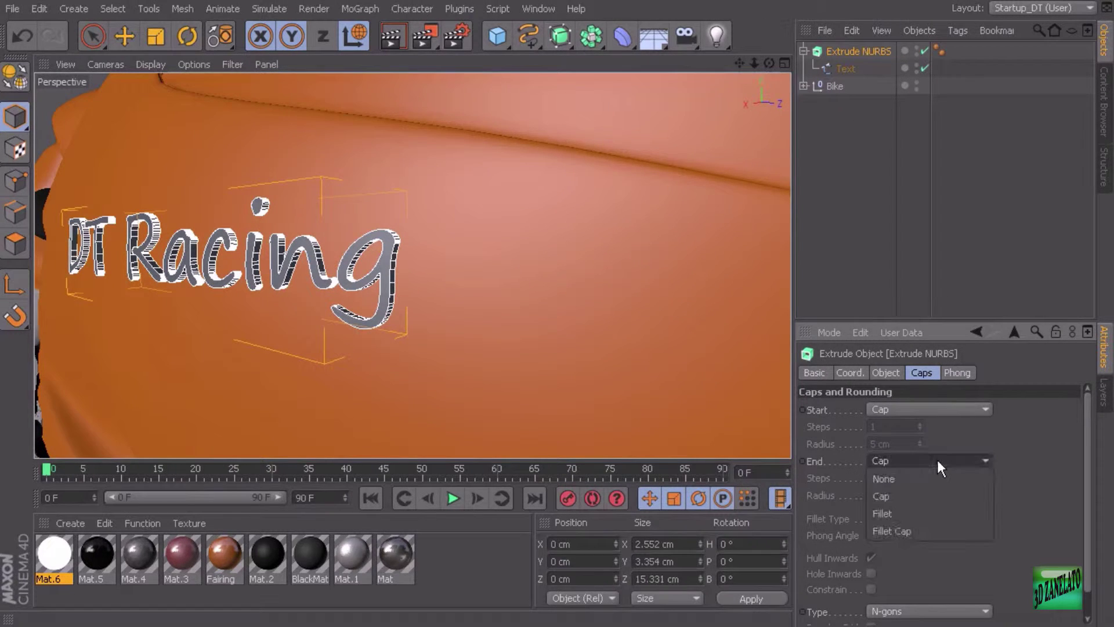
{"action": "left_click", "coordinate": [935, 529]}
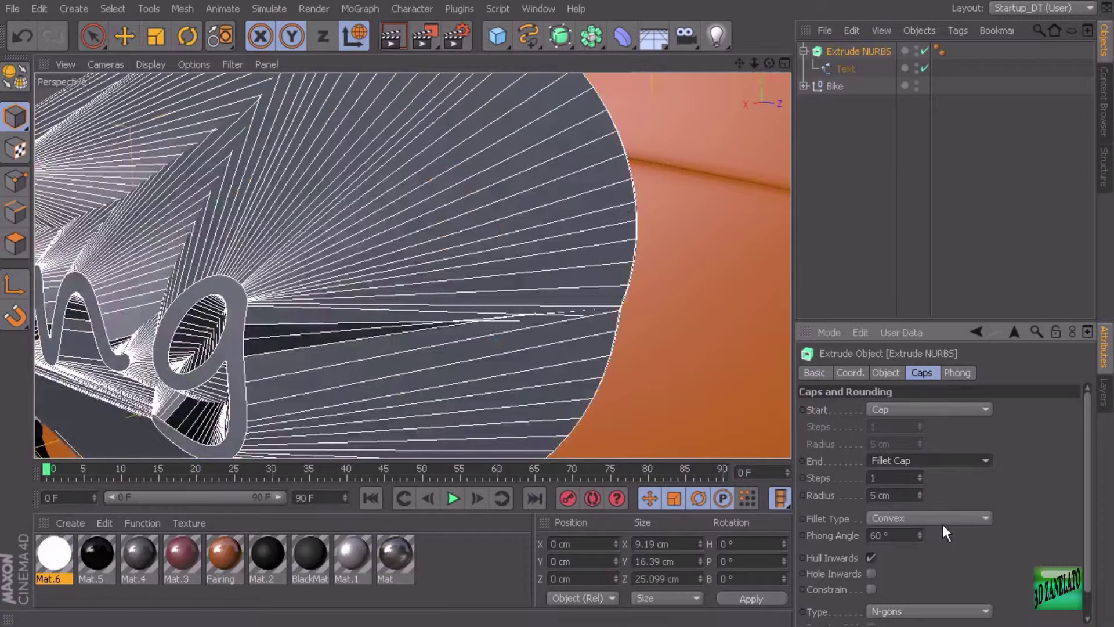
{"action": "left_click", "coordinate": [920, 496]}
{"action": "left_click", "coordinate": [920, 496]}
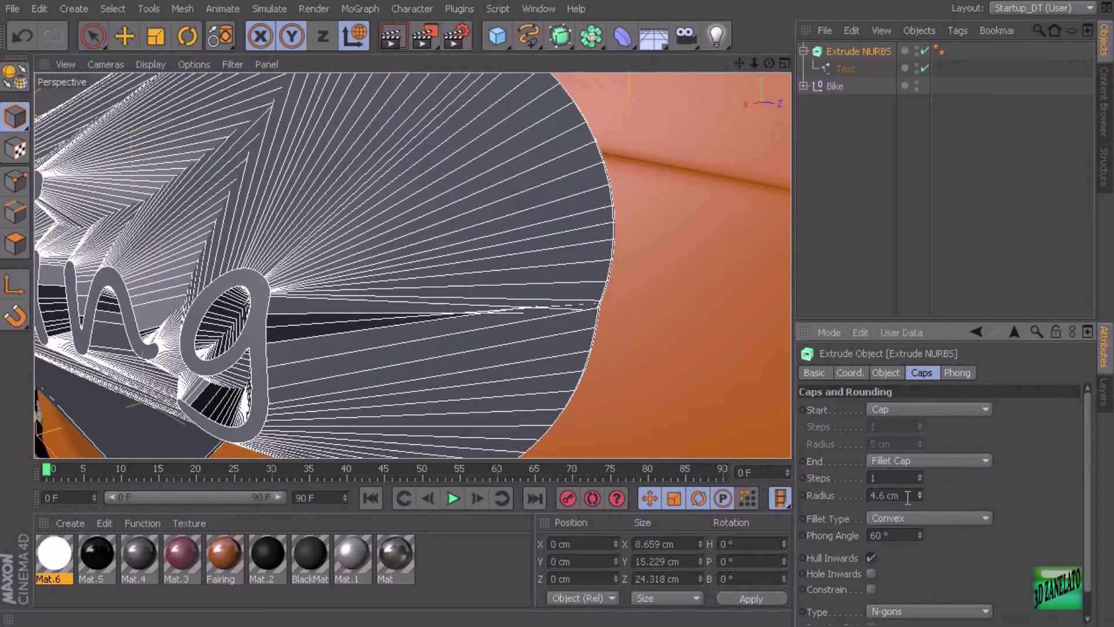
{"action": "left_click_drag", "start_coordinate": [908, 497], "coordinate": [827, 475]}
{"action": "type", "text": ".01"}
{"action": "key", "text": "Return"}
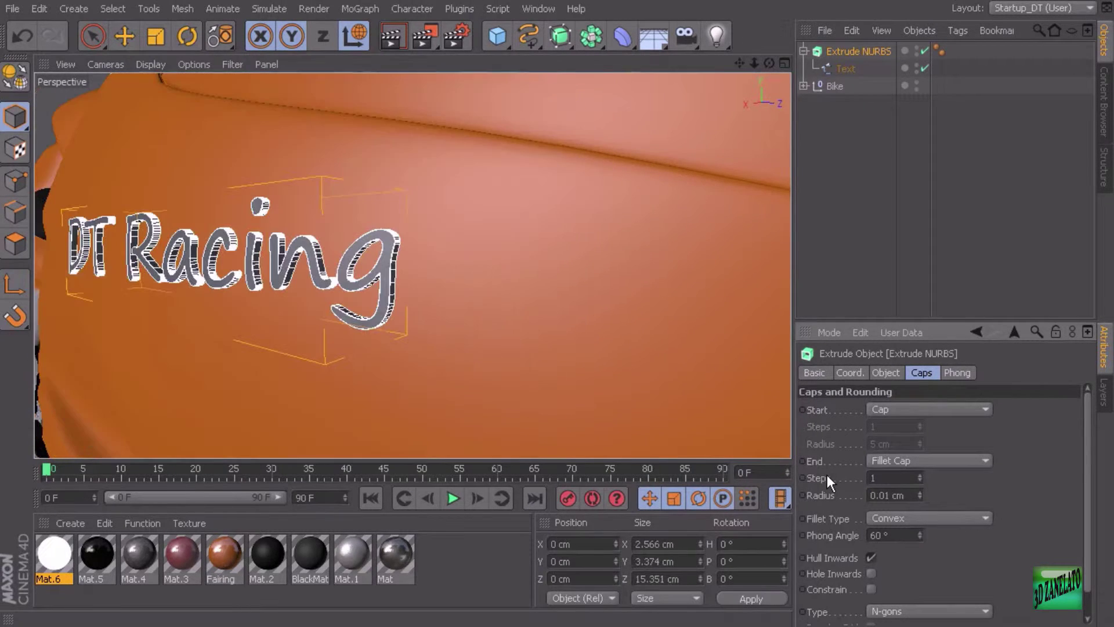
- Increase the fillet radius of the lettering's end cap to 0.02 cm
{"action": "scroll", "coordinate": [592, 240], "scroll_direction": "up", "scroll_amount": 1}
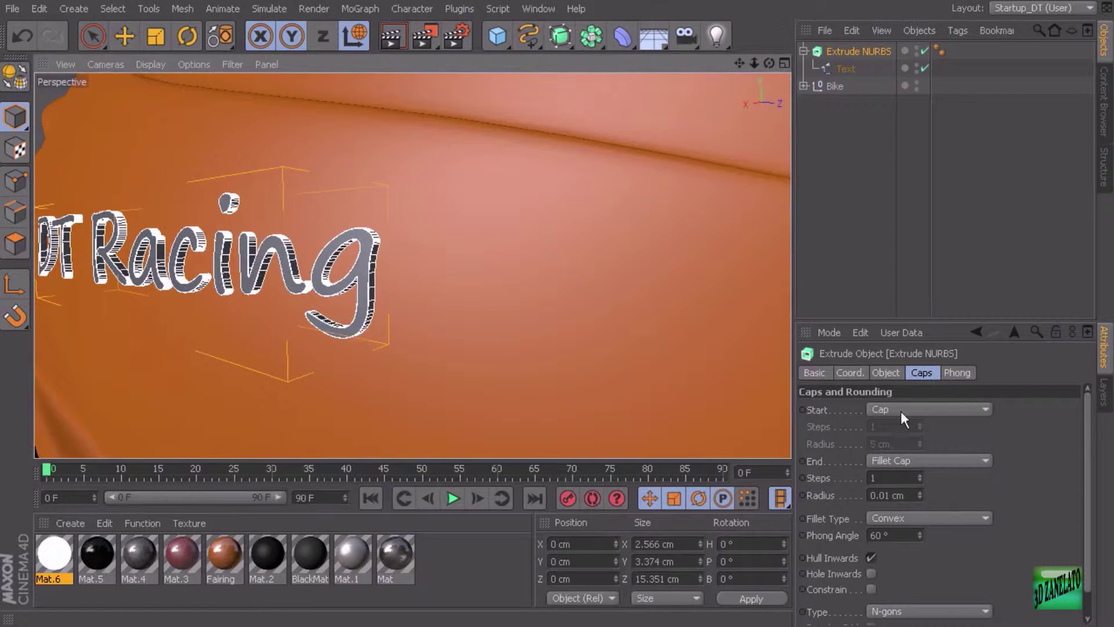
{"action": "left_click_drag", "start_coordinate": [883, 492], "coordinate": [892, 490]}
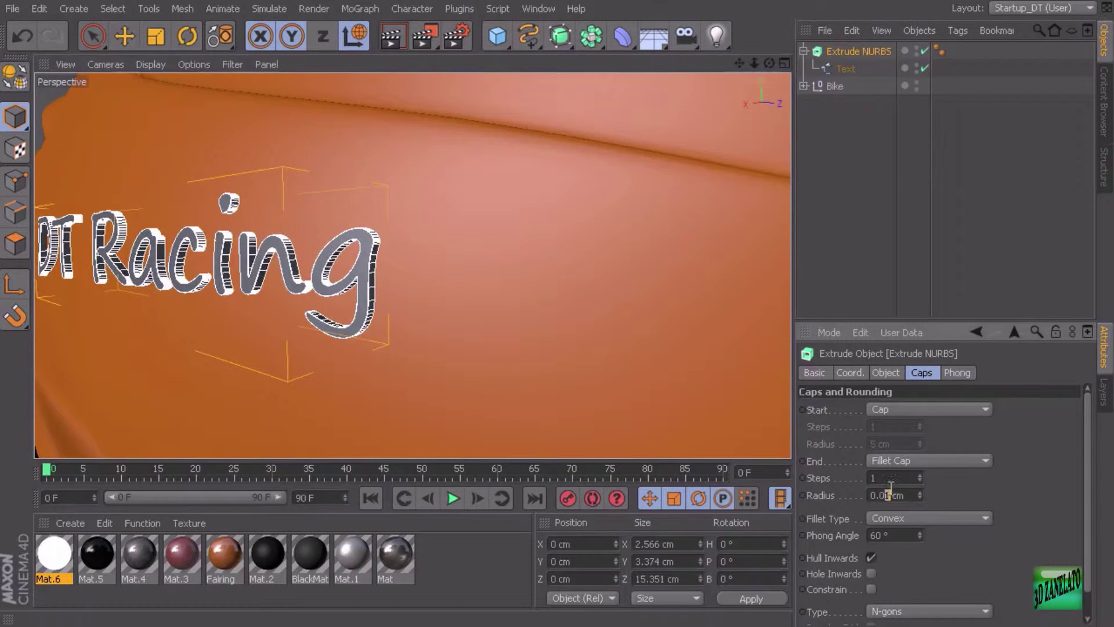
{"action": "type", "text": "2"}
{"action": "key", "text": "Return"}
{"action": "left_click_drag", "start_coordinate": [487, 284], "coordinate": [396, 239], "text": "alt"}
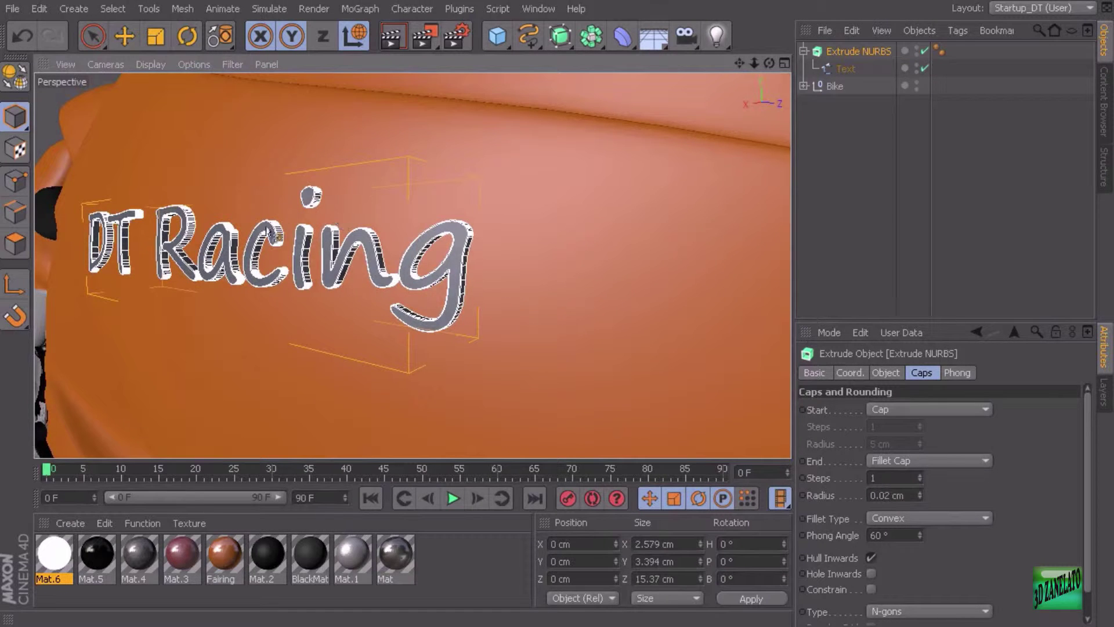
{"action": "scroll", "coordinate": [502, 265], "scroll_direction": "down", "scroll_amount": 10}
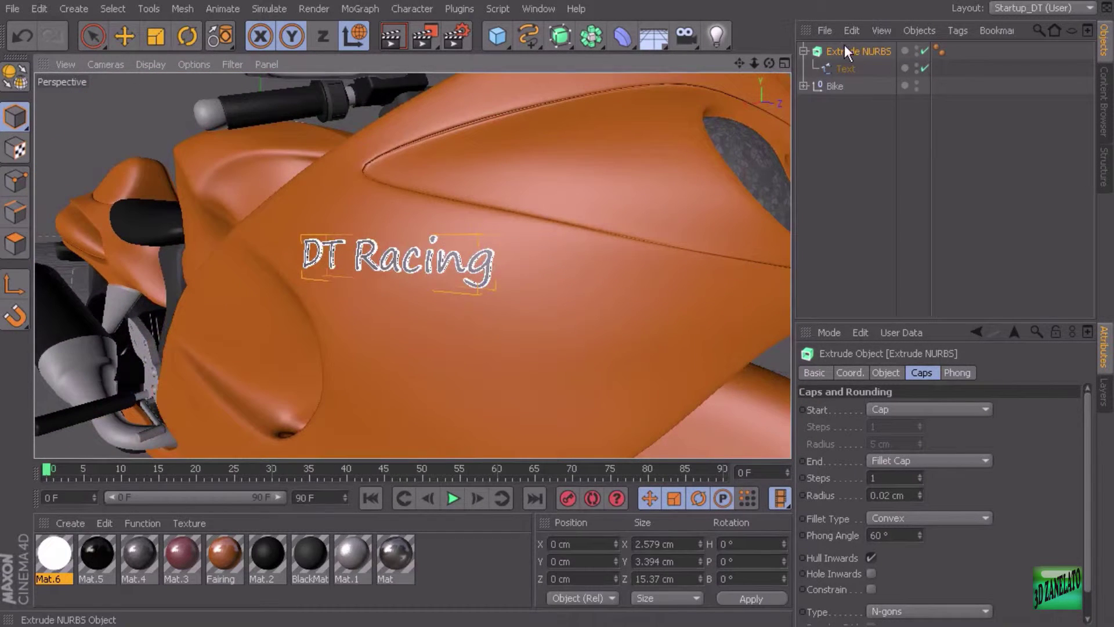
- Switch to the Live Selection tool and examine the extruded DT Racing lettering on the fairing
{"action": "left_click_drag", "start_coordinate": [843, 69], "coordinate": [206, 199]}
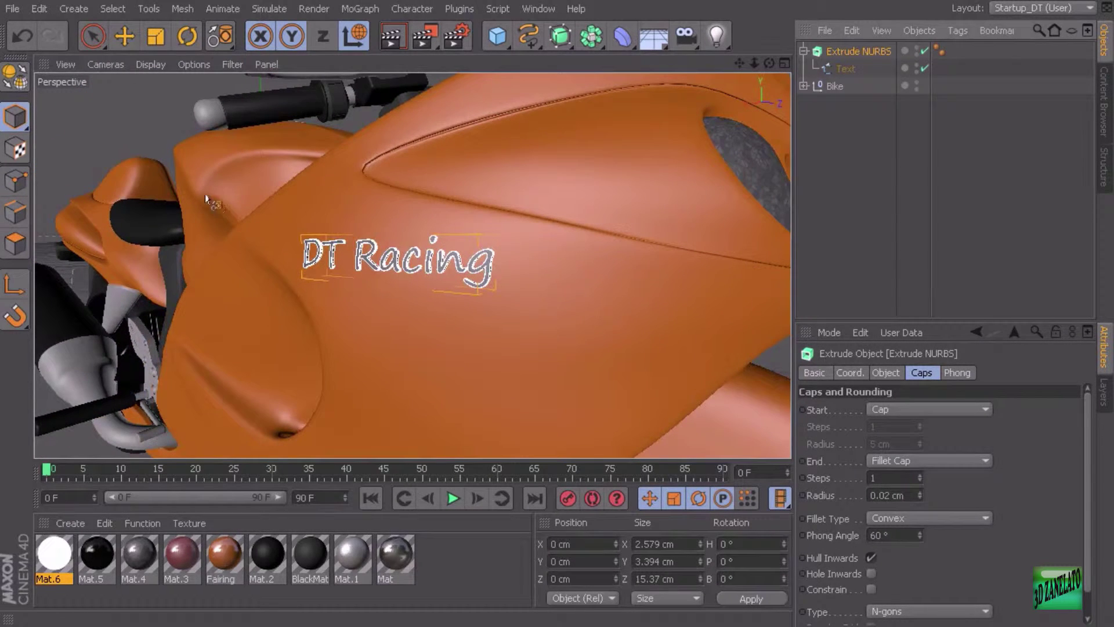
{"action": "left_click", "coordinate": [95, 34]}
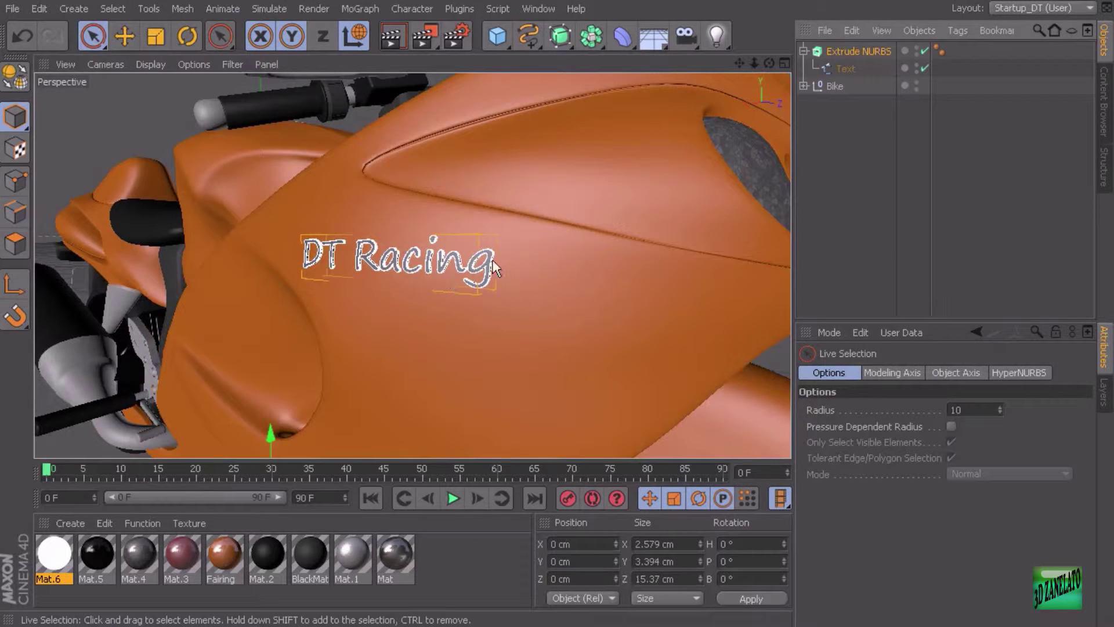
{"action": "scroll", "coordinate": [481, 308], "scroll_direction": "down", "scroll_amount": 3}
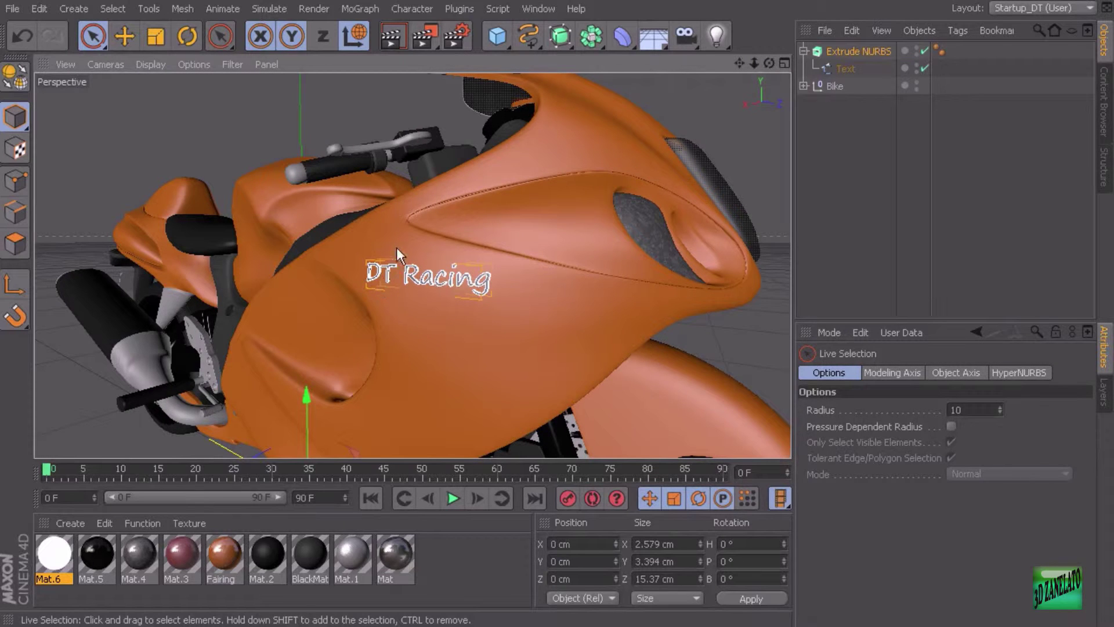
{"action": "left_click_drag", "start_coordinate": [439, 262], "coordinate": [521, 306], "text": "alt"}
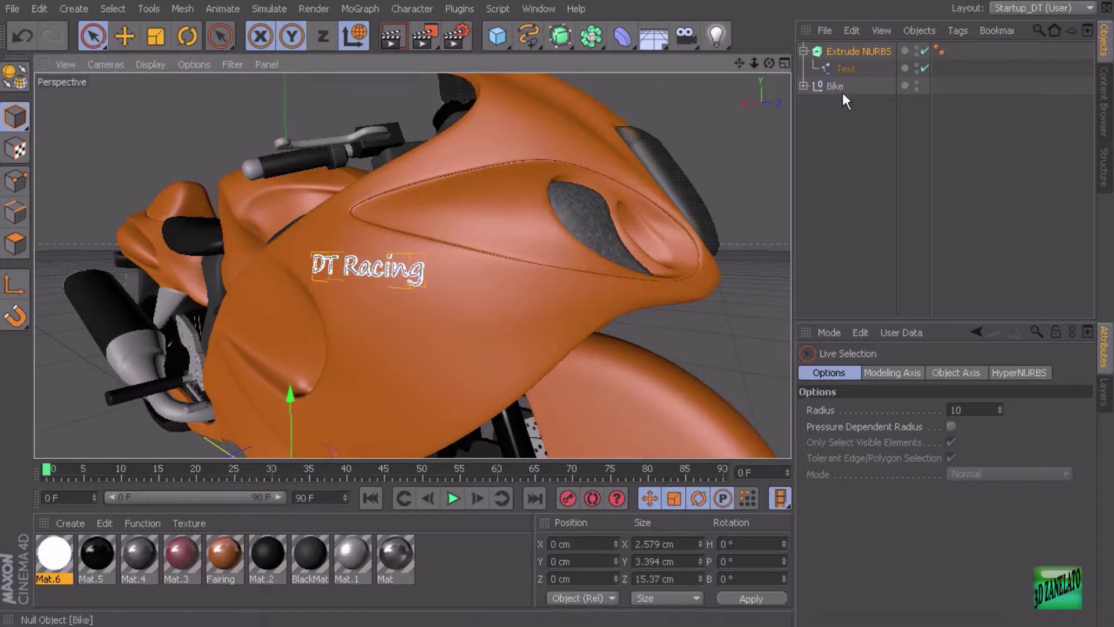
- Select the Text spline inside the Extrude NURBS object and look up the spline Project command
{"action": "left_click", "coordinate": [844, 68]}
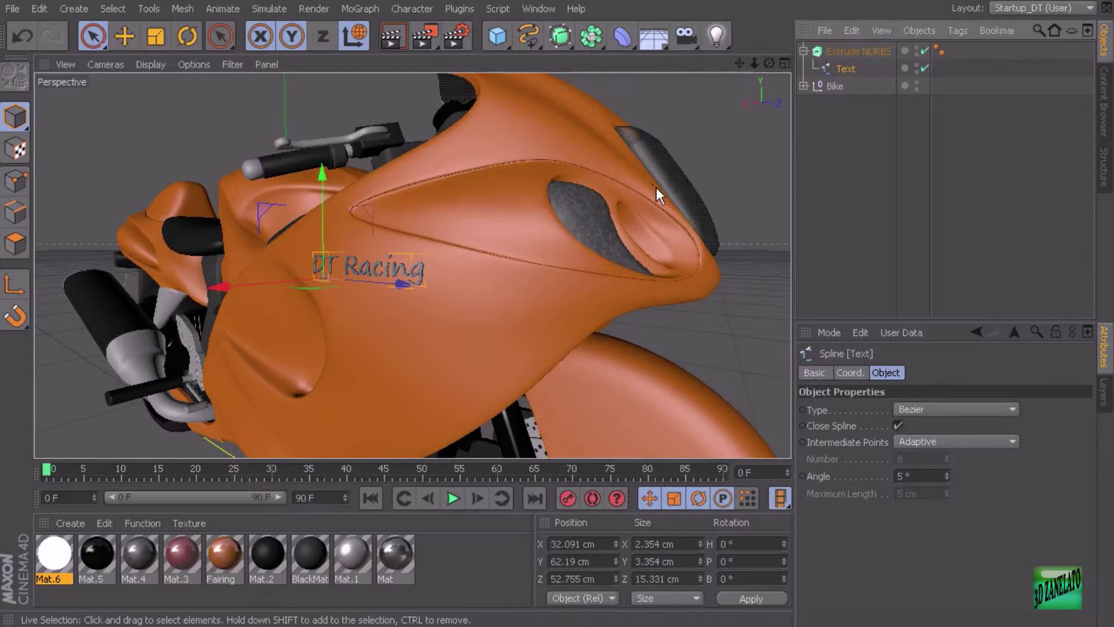
{"action": "left_click_drag", "start_coordinate": [661, 216], "coordinate": [702, 216], "text": "alt"}
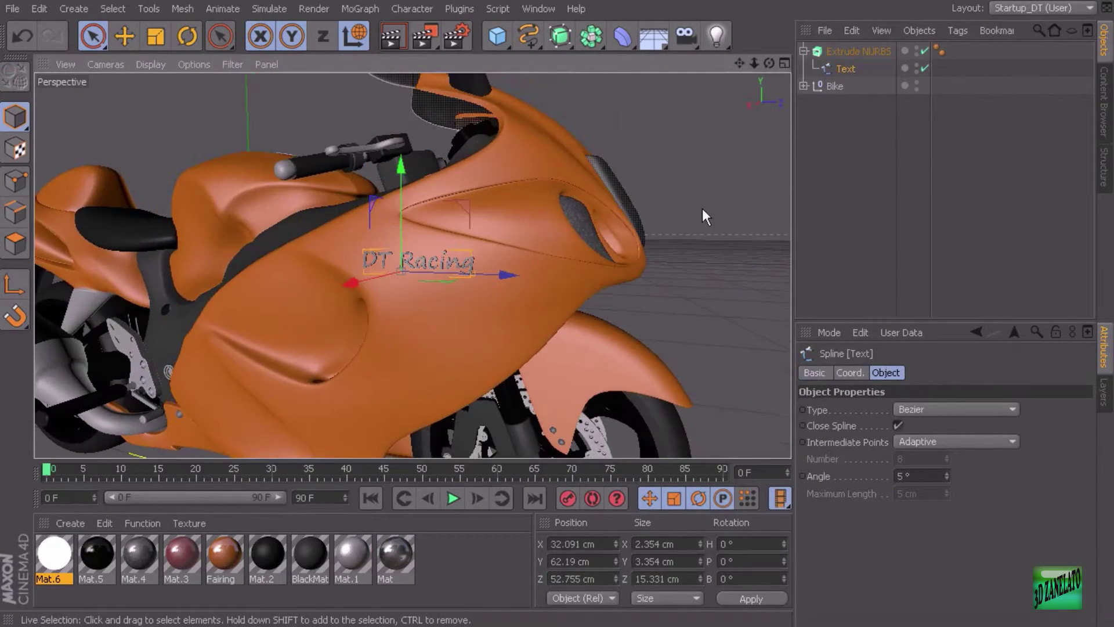
{"action": "left_click_drag", "start_coordinate": [473, 182], "coordinate": [426, 187], "text": "alt"}
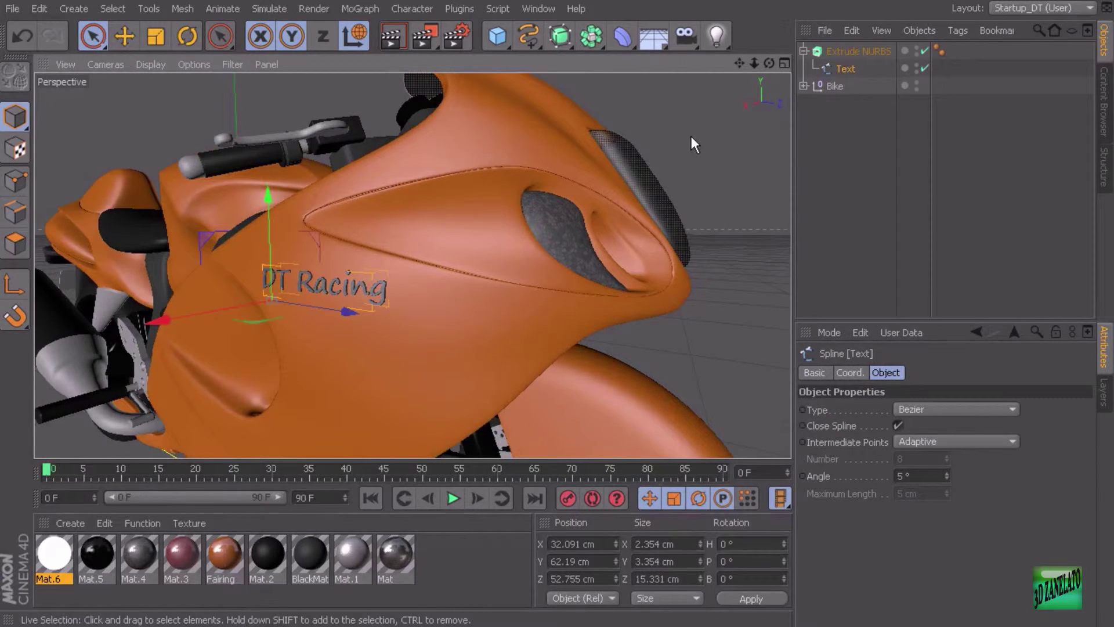
{"action": "left_click", "coordinate": [185, 9]}
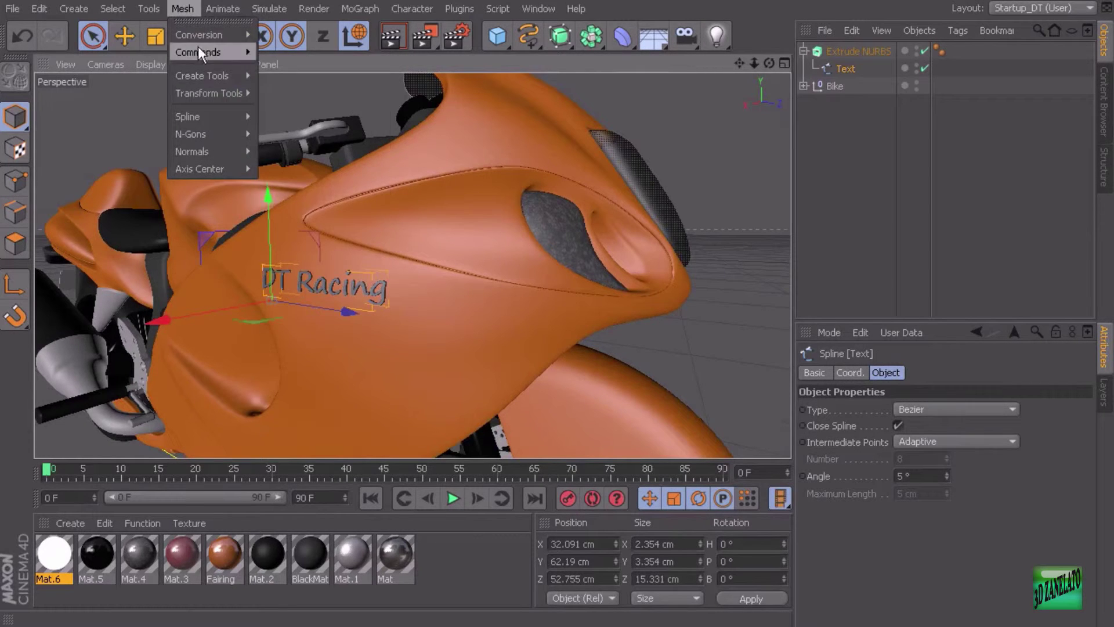
{"action": "mouse_move", "coordinate": [204, 117]}
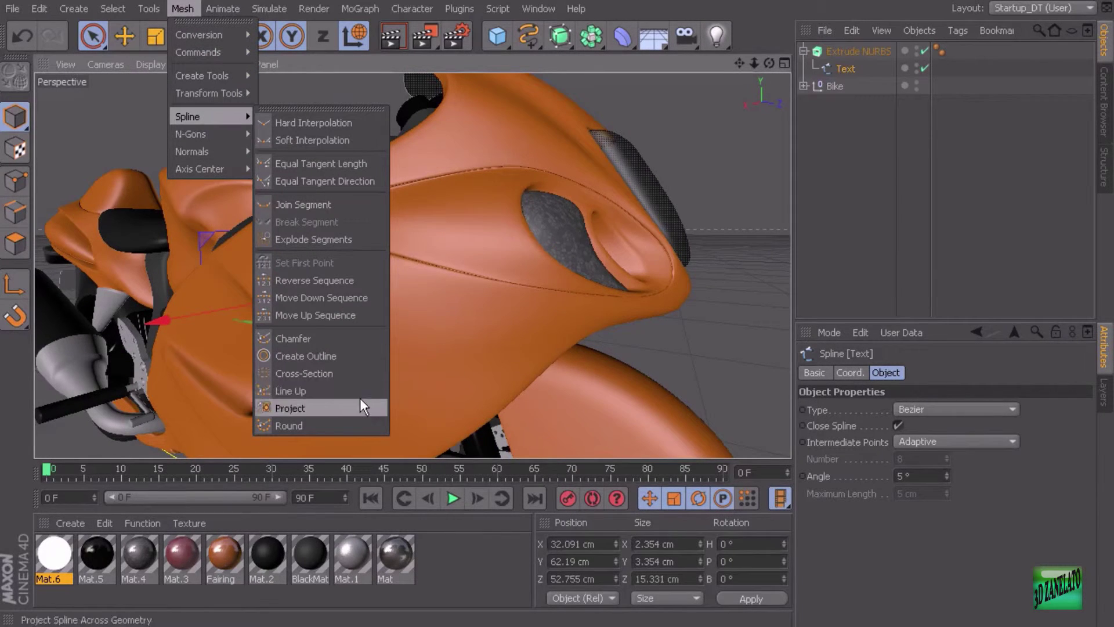
- Clear the selection and examine how the DT Racing lettering follows the fairing's curve from several angles
{"action": "left_click", "coordinate": [751, 217]}
{"action": "left_click_drag", "start_coordinate": [653, 229], "coordinate": [617, 252], "text": "alt"}
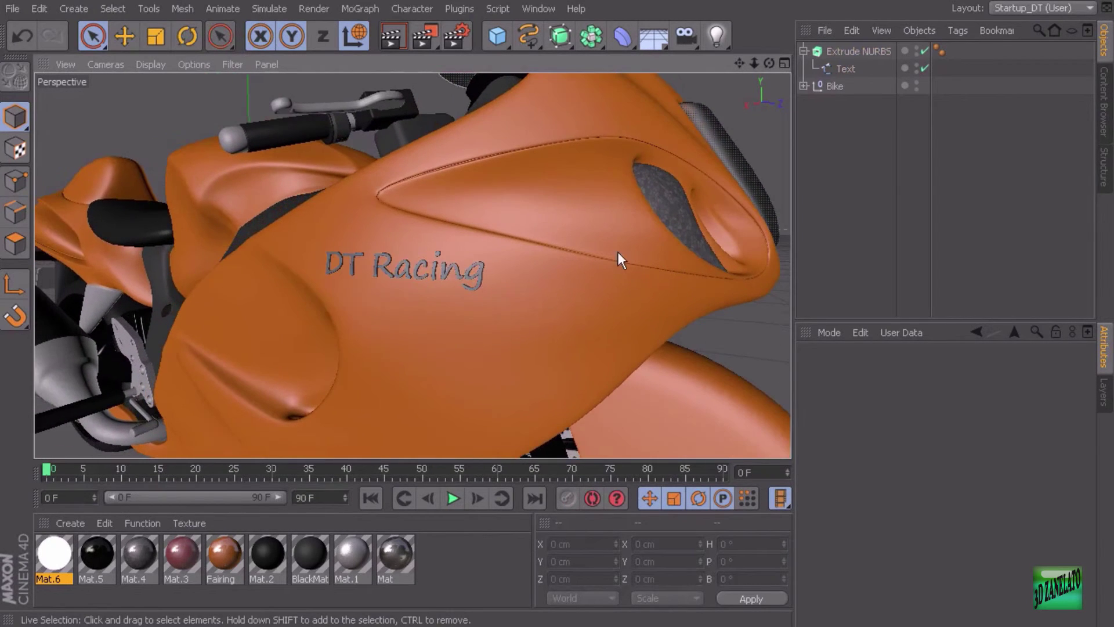
{"action": "left_click_drag", "start_coordinate": [495, 286], "coordinate": [556, 280], "text": "alt"}
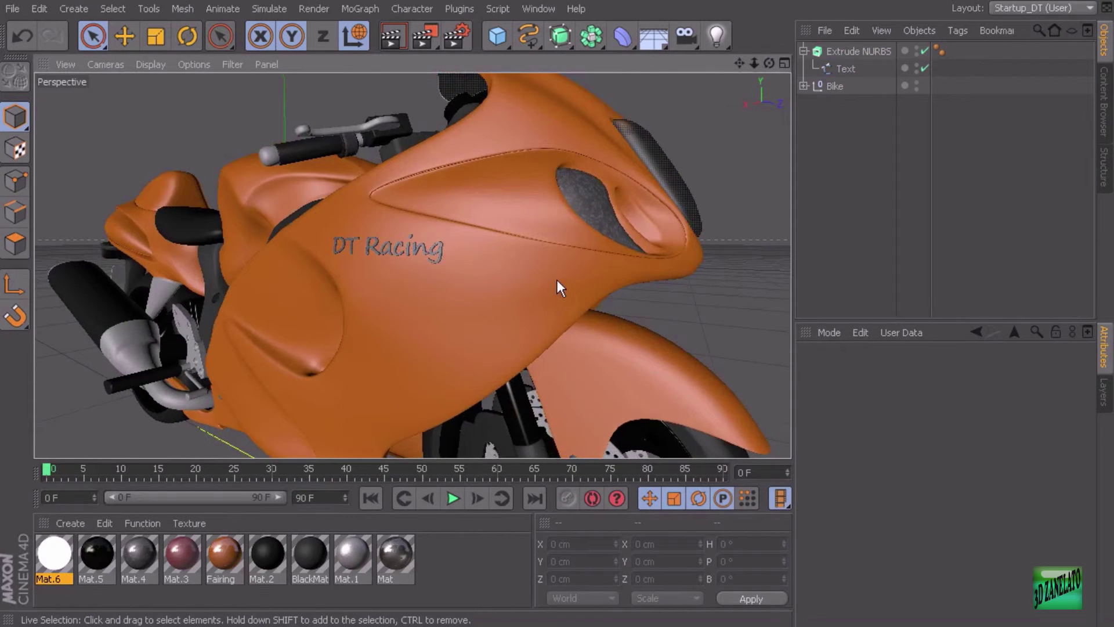
{"action": "left_click_drag", "start_coordinate": [464, 277], "coordinate": [492, 292], "text": "alt"}
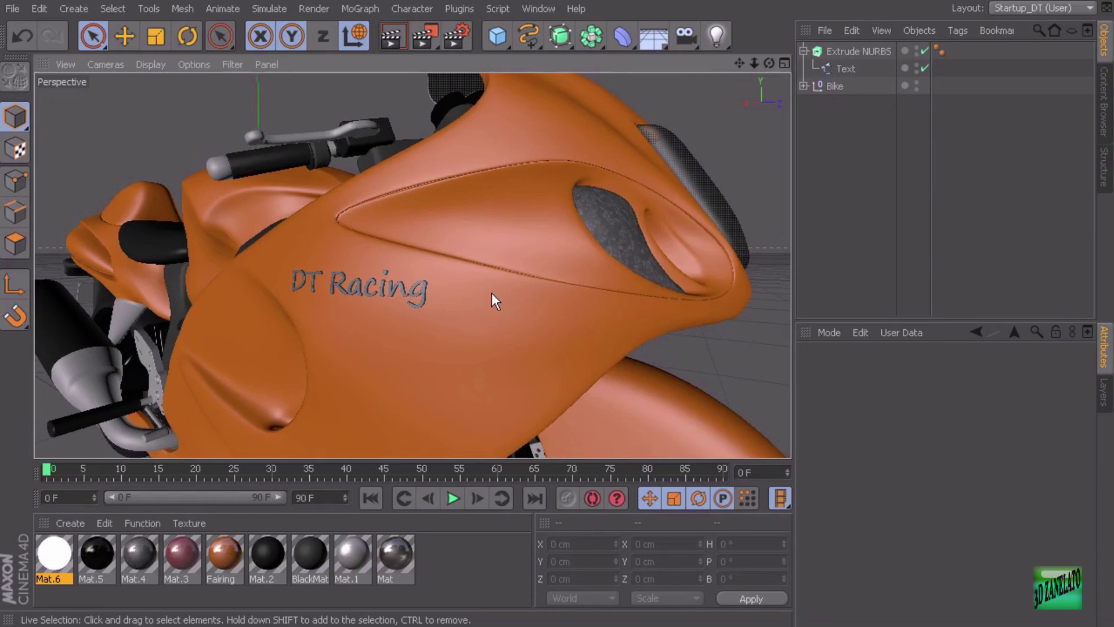